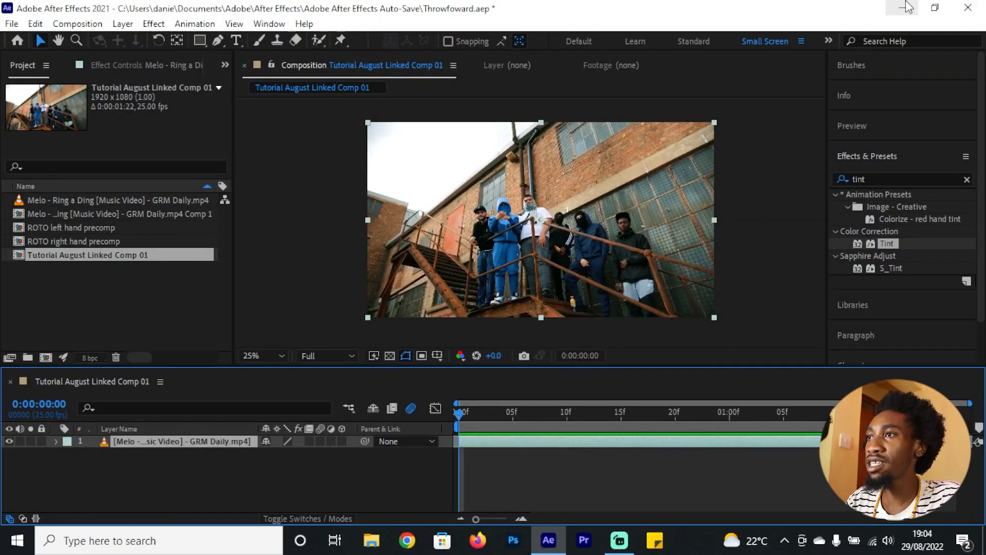
- Switch to the browser and play the Karma music video on YouTube as the effect reference
key(super+d)
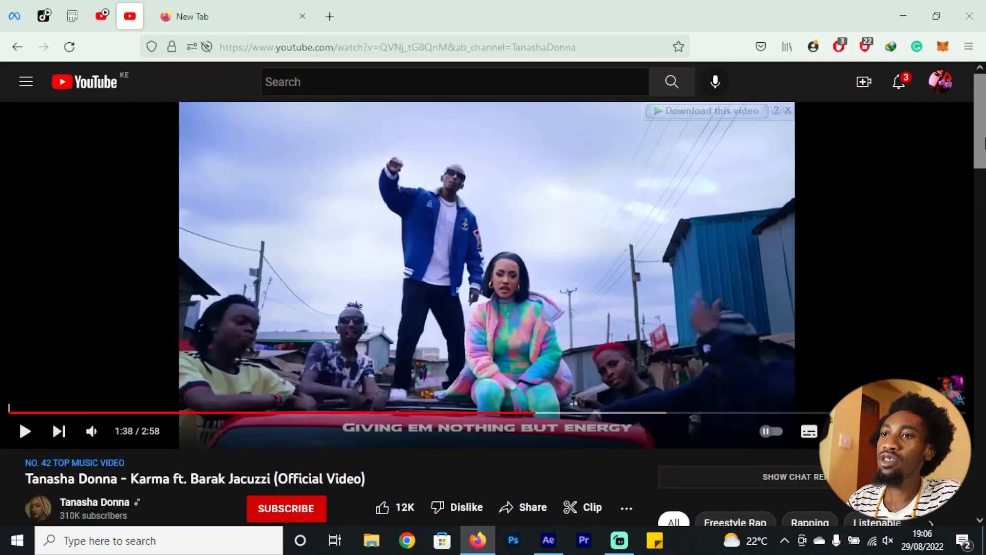
drag(190, 478, 483, 493)
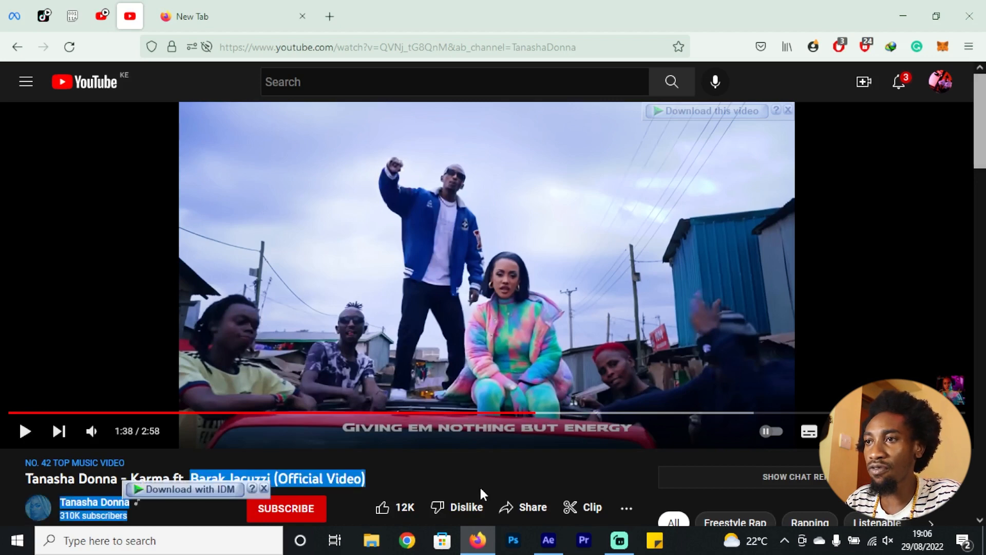
click(482, 493)
click(525, 413)
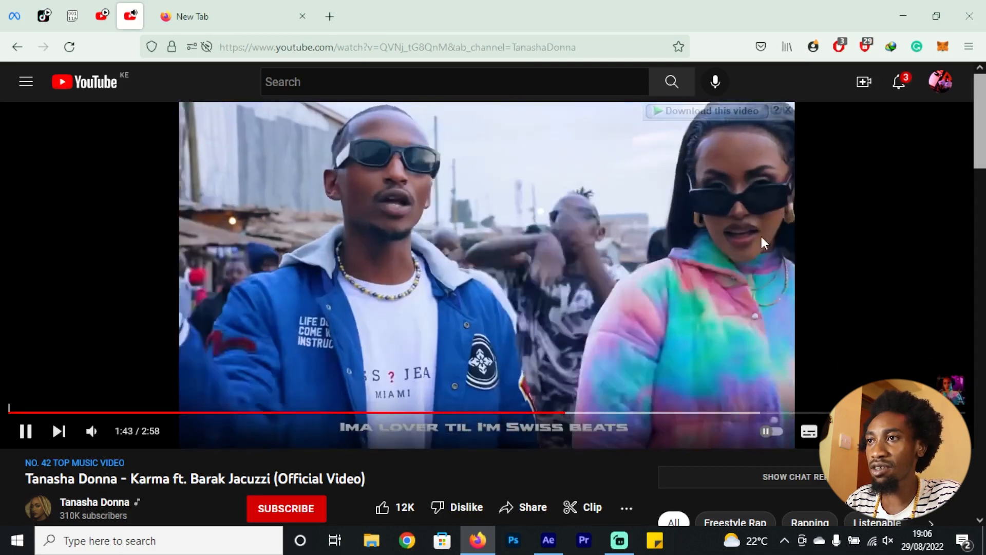
click(486, 236)
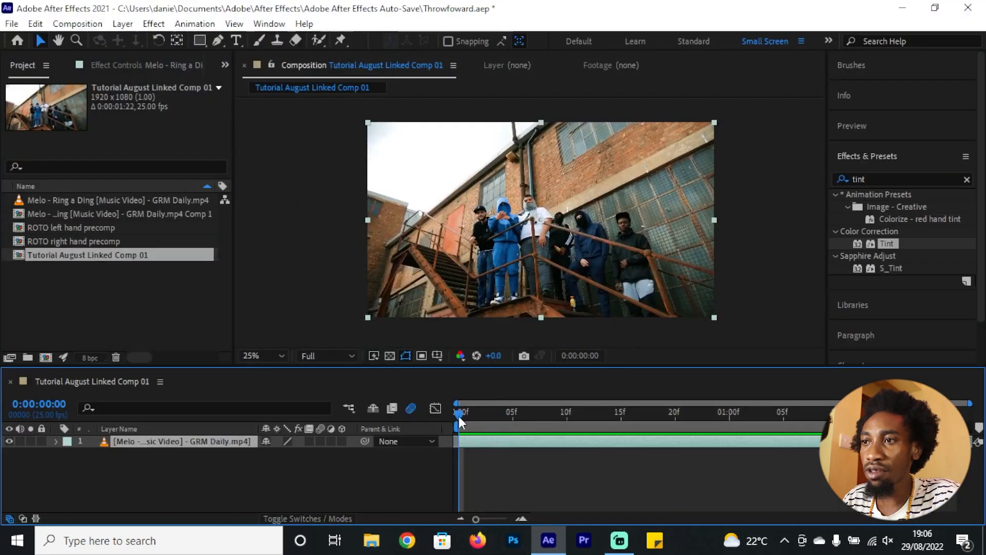
- Split the video layer at 0:00:00:14 and give the second part a Red label
drag(459, 416, 610, 423)
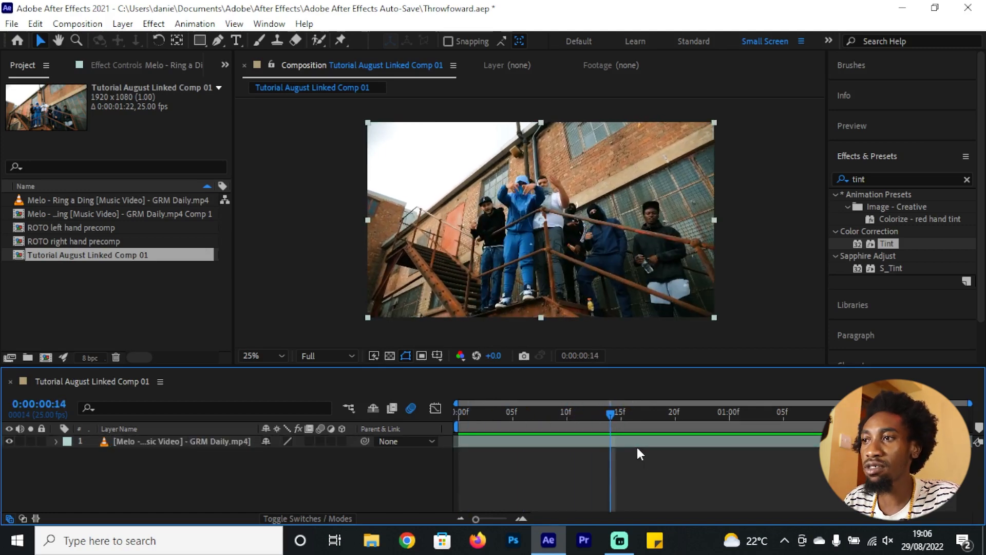
key(ctrl+shift+d)
click(66, 441)
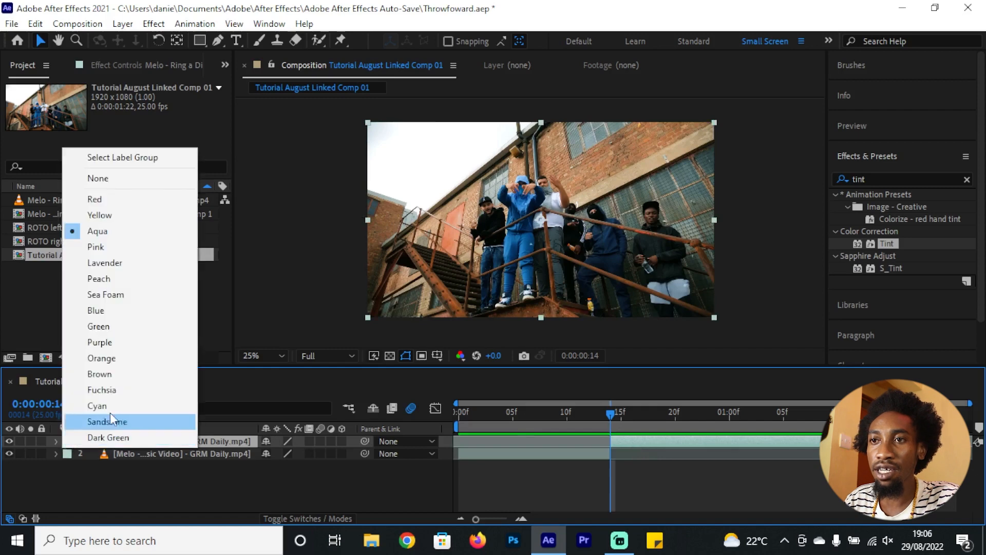
click(133, 199)
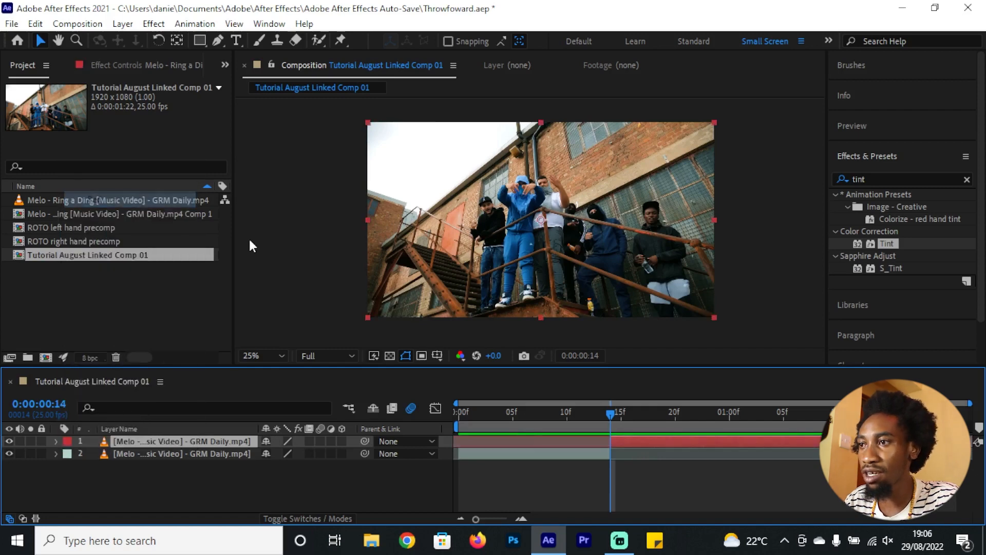
- Open the red-labelled layer in its own Layer view for rotoscoping with the Roto Brush, with the hooded man's hands in frame
scroll(249, 237, up, 4)
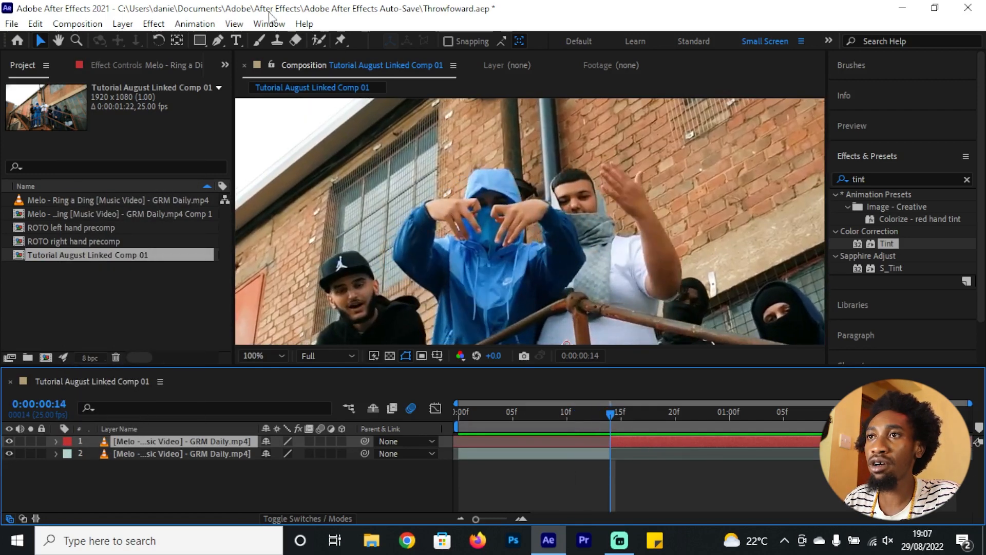
click(316, 41)
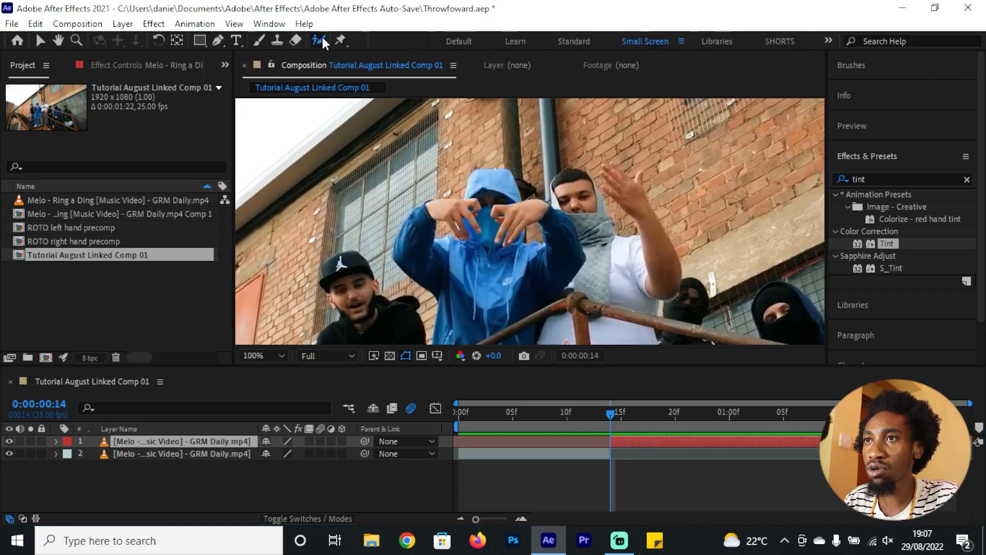
double_click(521, 223)
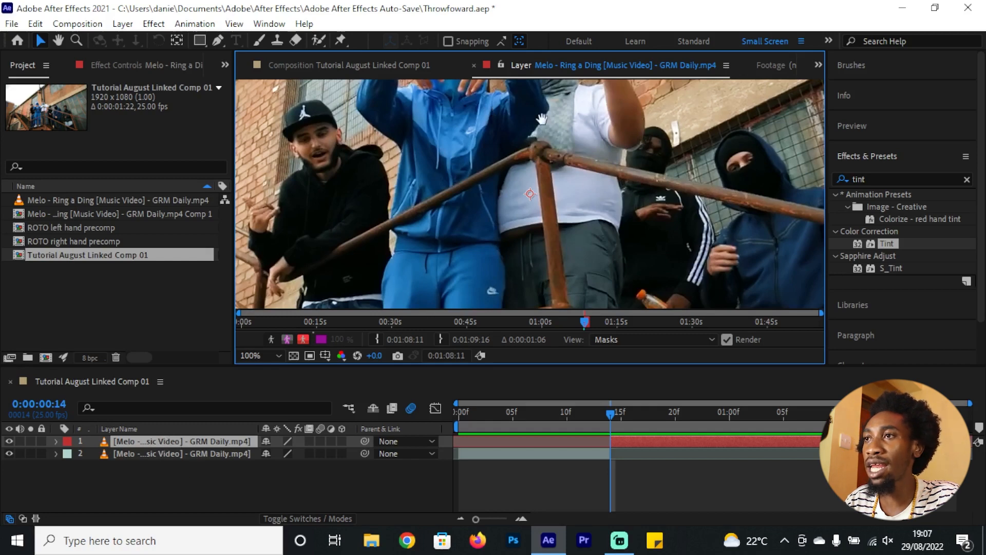
drag(543, 119, 555, 216)
drag(520, 142, 520, 156)
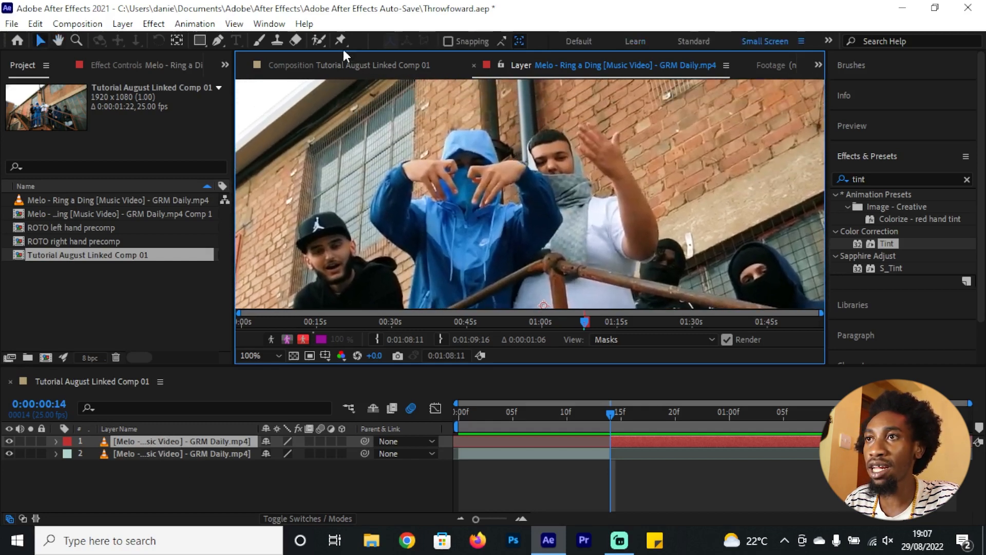
- Show the brush settings and choose the hard round 5 px brush for the Roto Brush
click(849, 165)
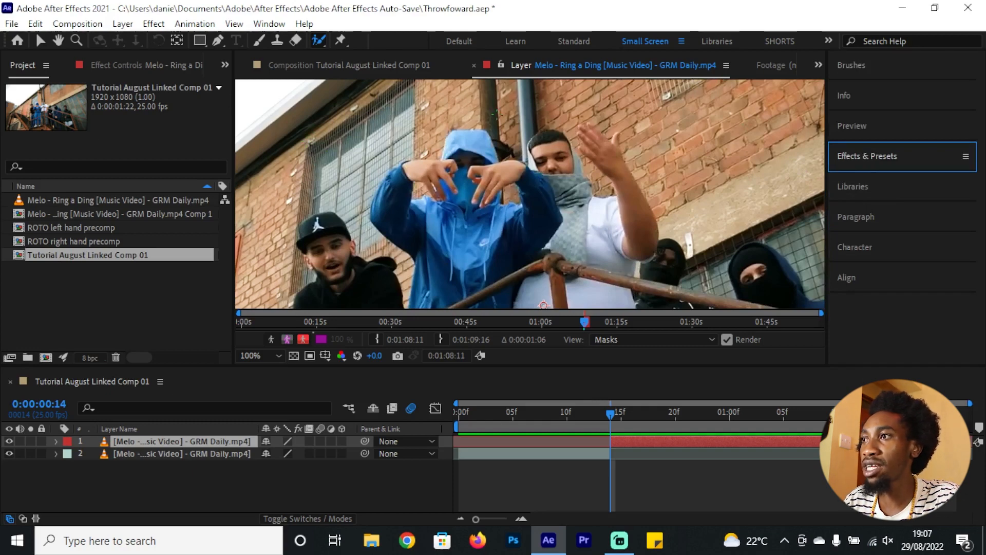
click(269, 24)
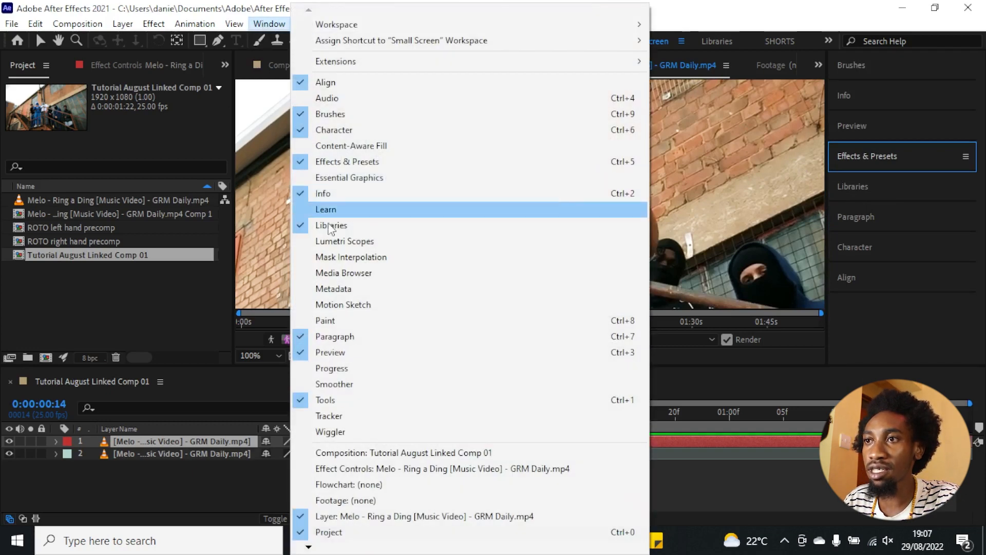
click(330, 114)
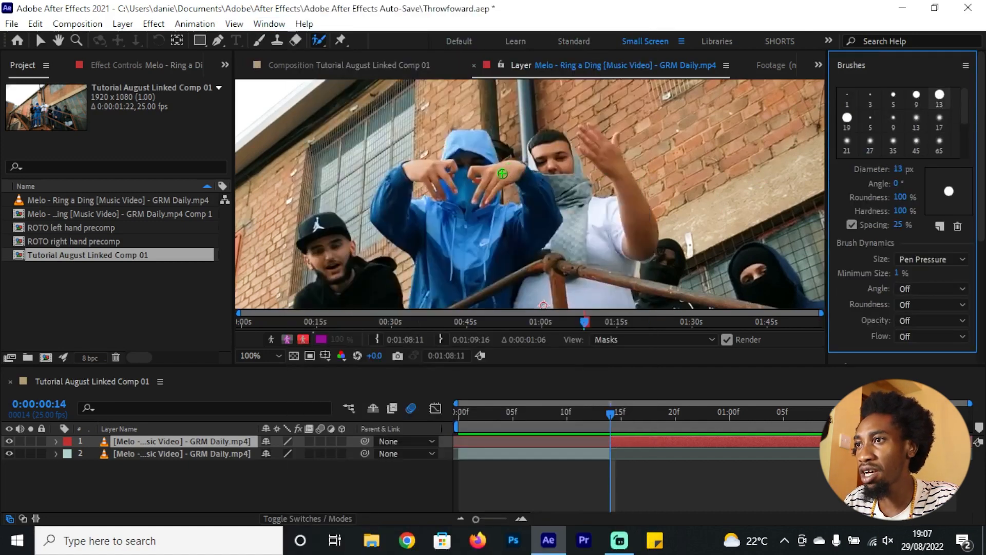
click(893, 95)
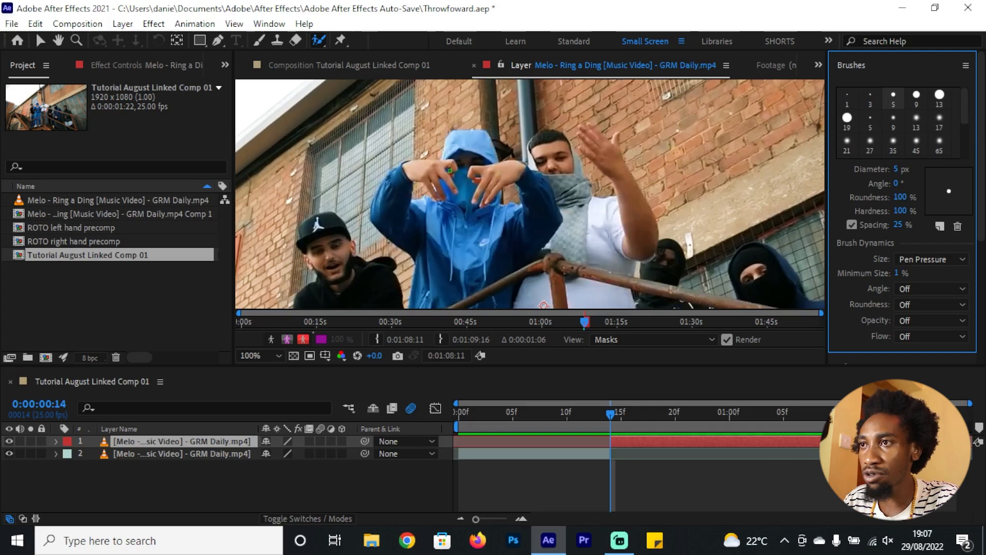
- Roto-brush the hooded man's hand on the left of the frame, excluding the background above the hand and including the fingers
drag(451, 165, 438, 164)
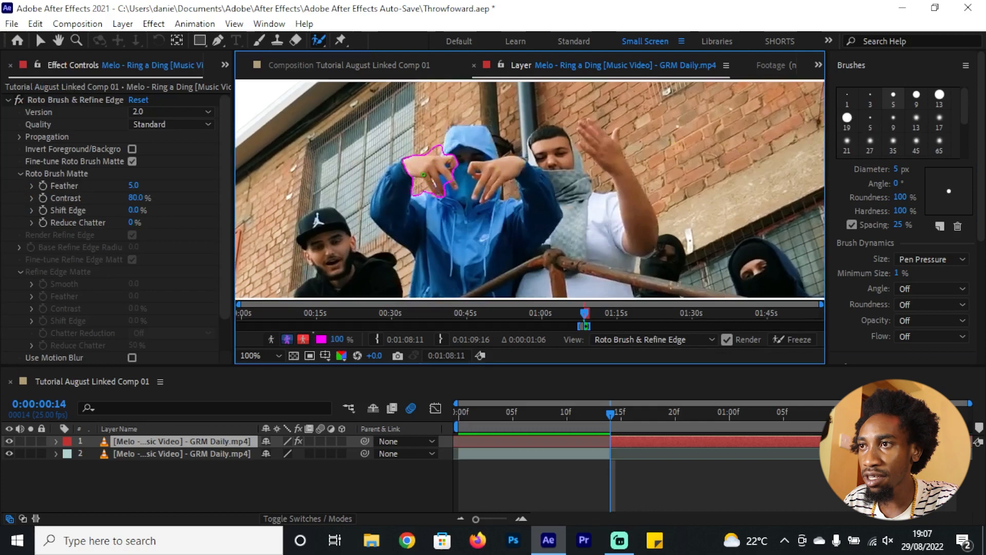
key(period)
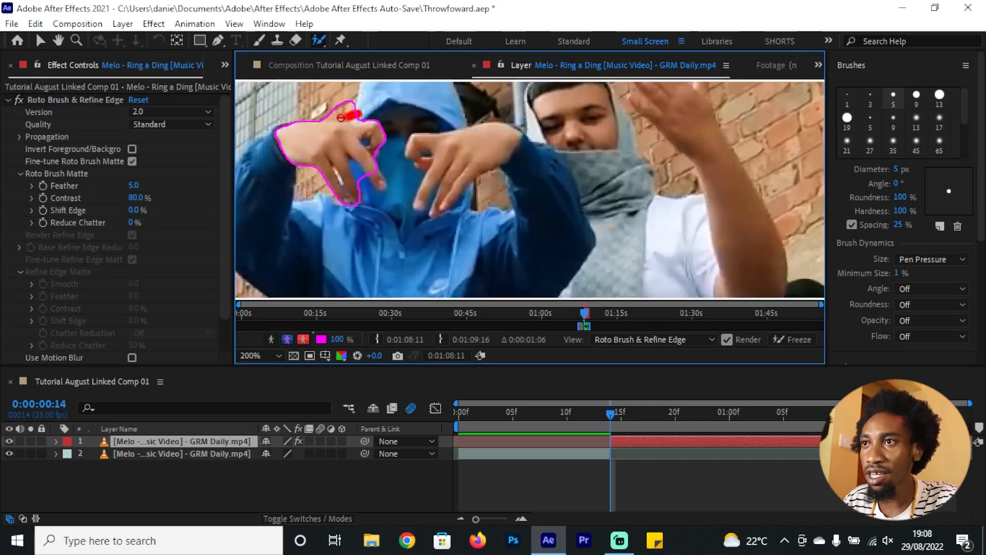
drag(313, 110, 317, 109)
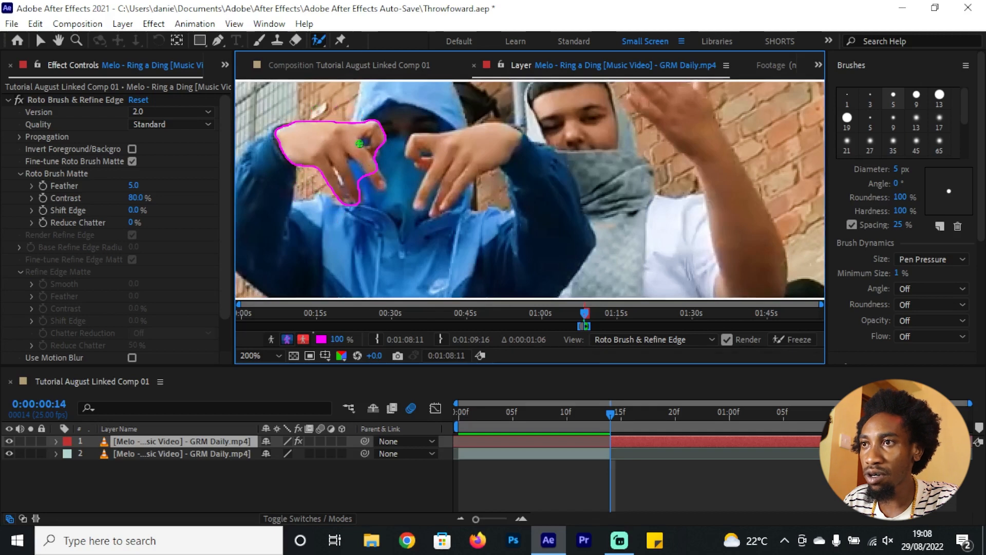
drag(364, 188, 364, 190)
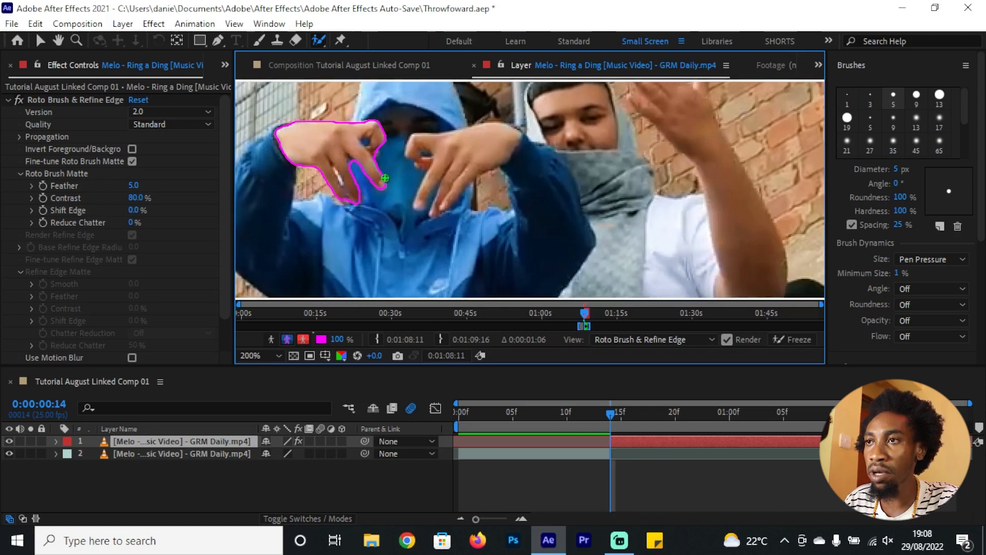
- Advance frame by frame from 0:00:00:14 to 0:00:01:20 to propagate the Roto Brush selection of the hand through the clip
click(883, 124)
click(919, 150)
click(918, 150)
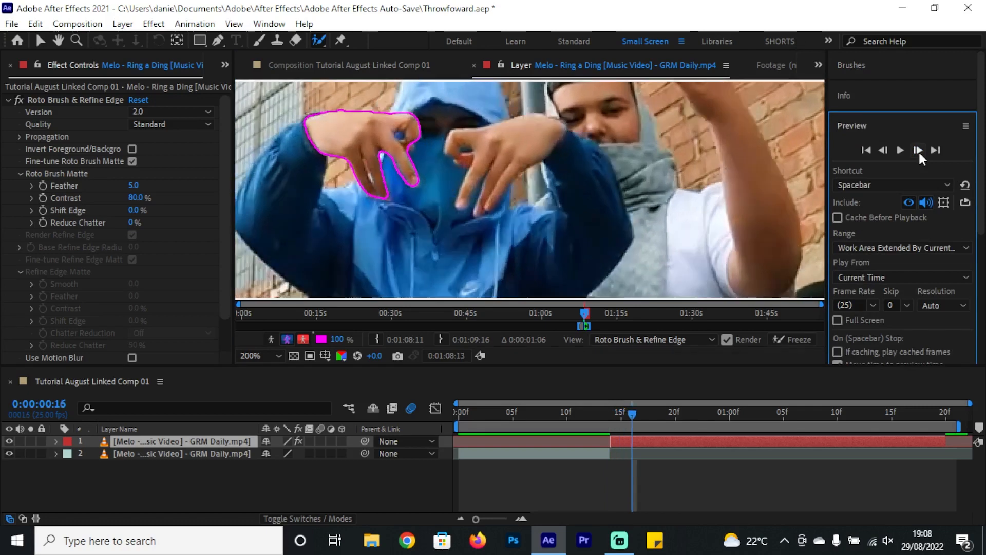
click(918, 150)
click(918, 149)
click(918, 150)
click(918, 150)
click(918, 150)
click(918, 150)
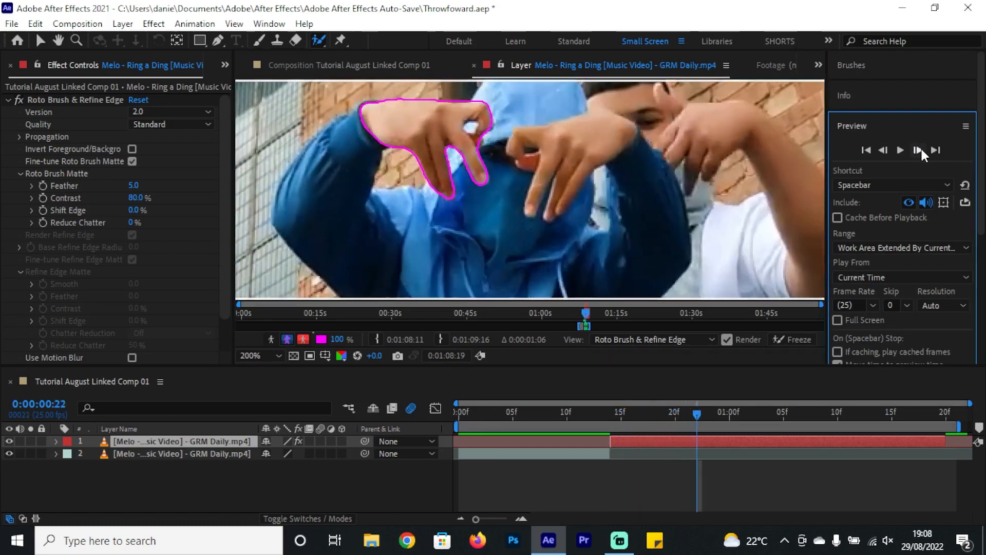
click(918, 150)
click(918, 150)
mouse_move(718, 414)
mouse_down()
mouse_move(701, 415)
mouse_move(750, 422)
mouse_up()
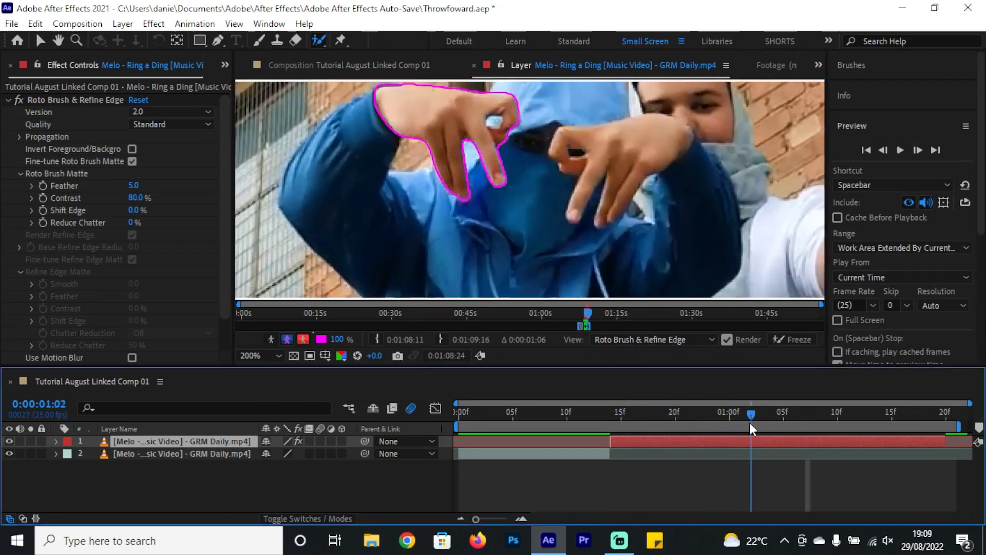
click(918, 150)
drag(358, 147, 381, 193)
click(919, 150)
click(919, 149)
click(919, 149)
click(919, 149)
click(919, 149)
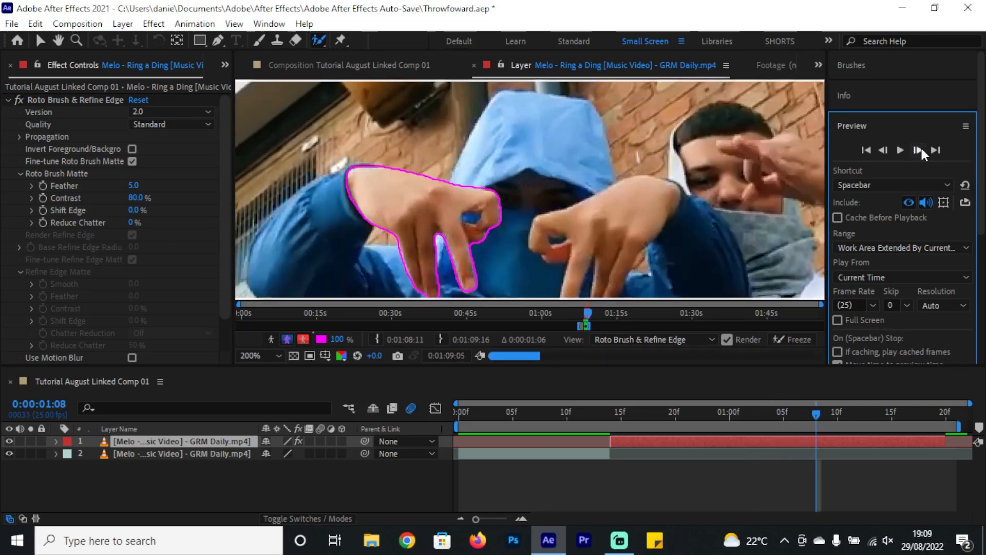
click(919, 149)
click(919, 149)
click(919, 149)
click(919, 150)
click(919, 150)
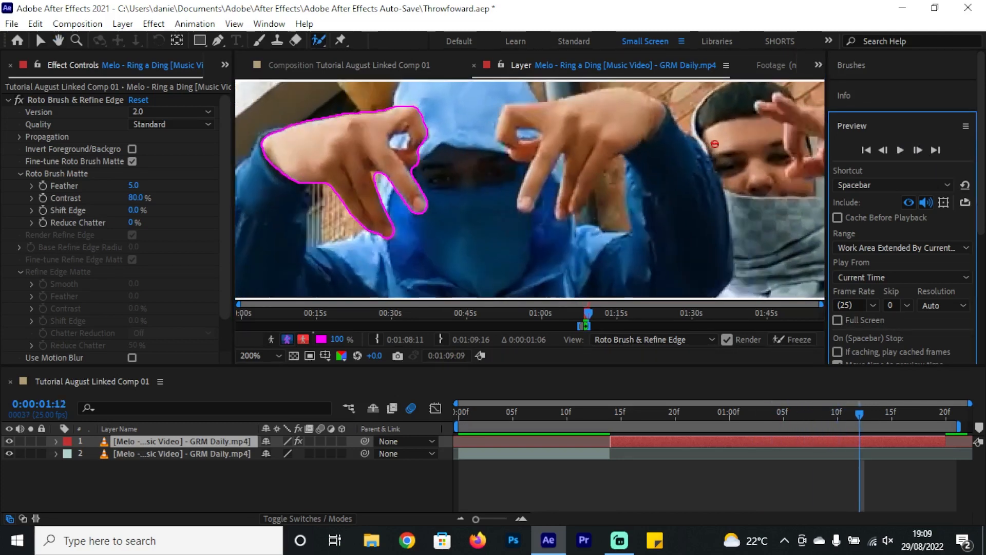
click(919, 150)
click(918, 150)
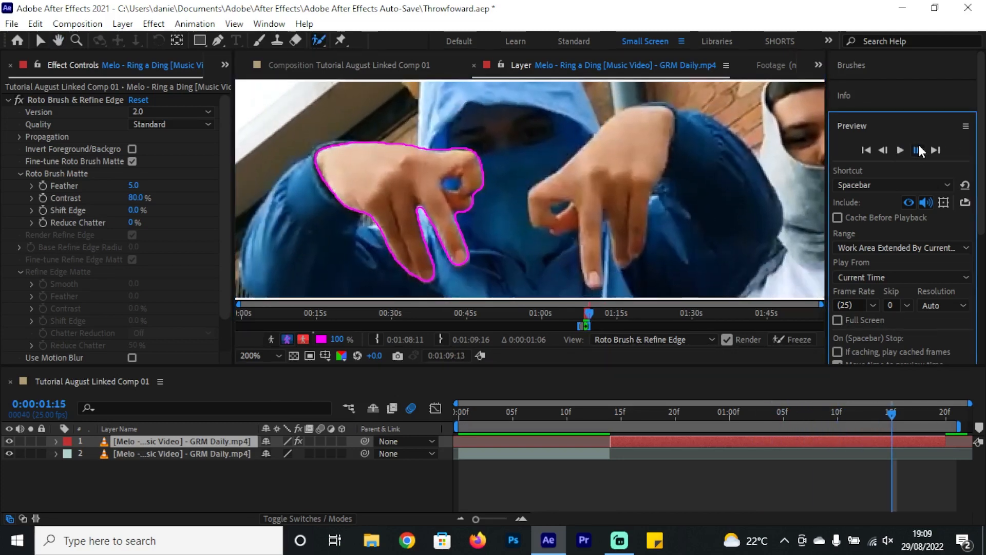
click(919, 149)
click(918, 149)
click(918, 150)
click(918, 150)
click(918, 150)
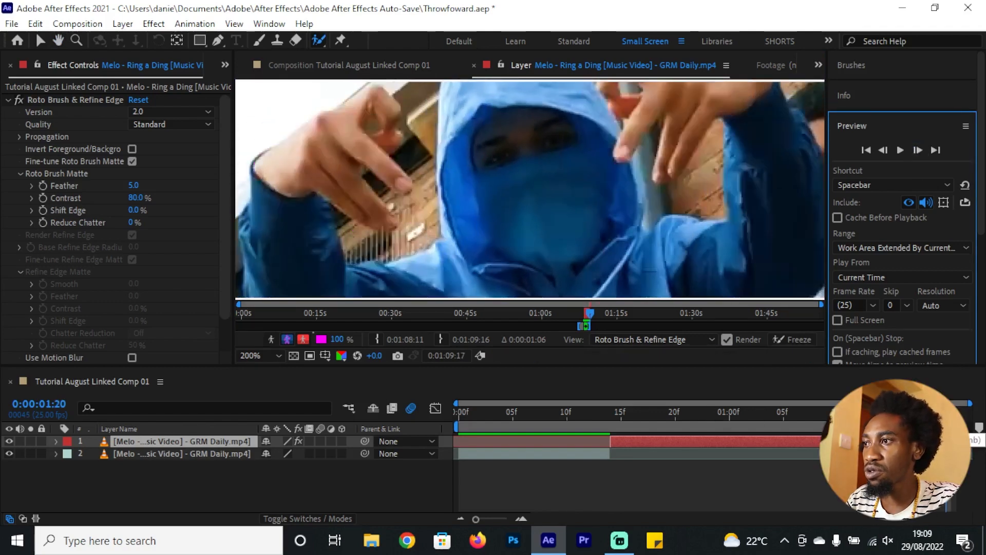
- Freeze the Roto Brush propagation and check the isolated hand in the composition
key(Page_Up)
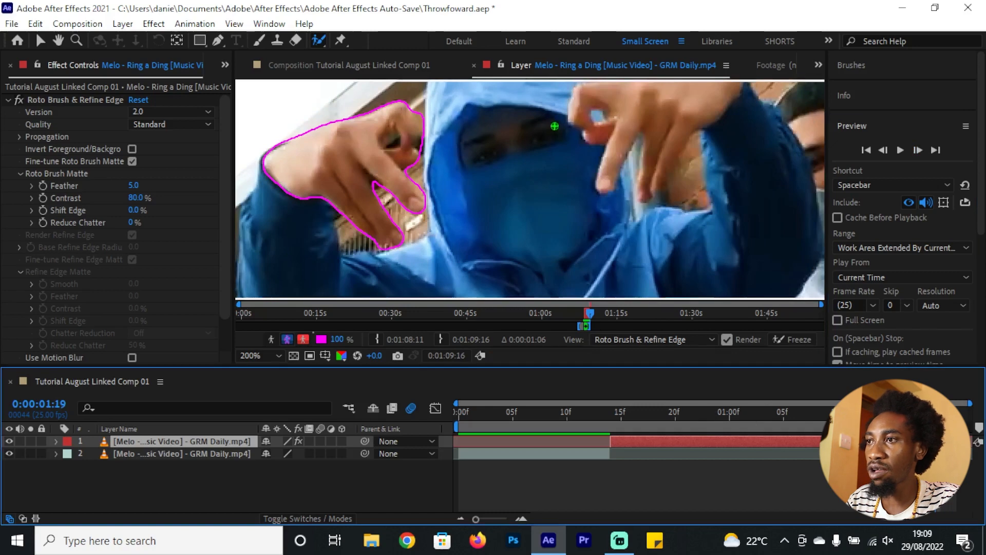
click(783, 334)
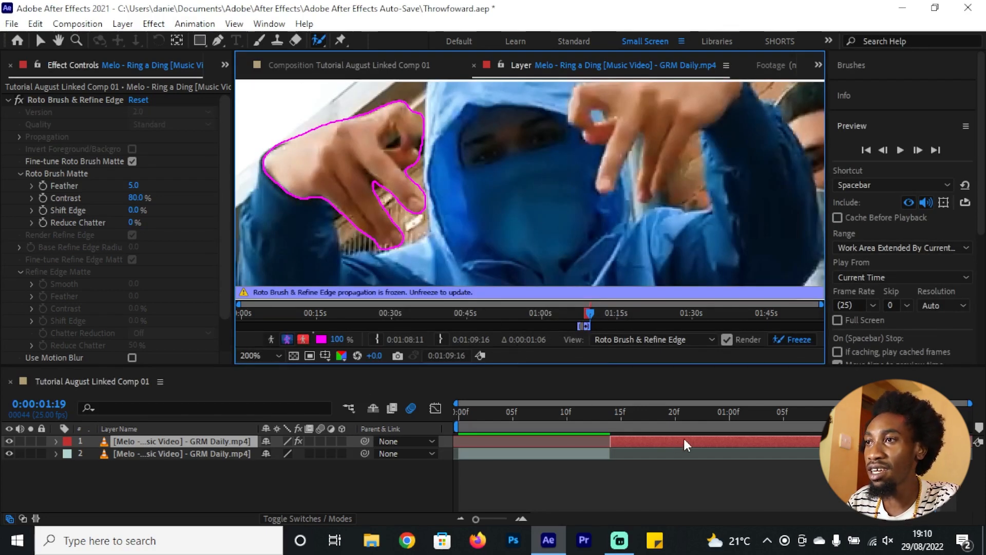
click(311, 60)
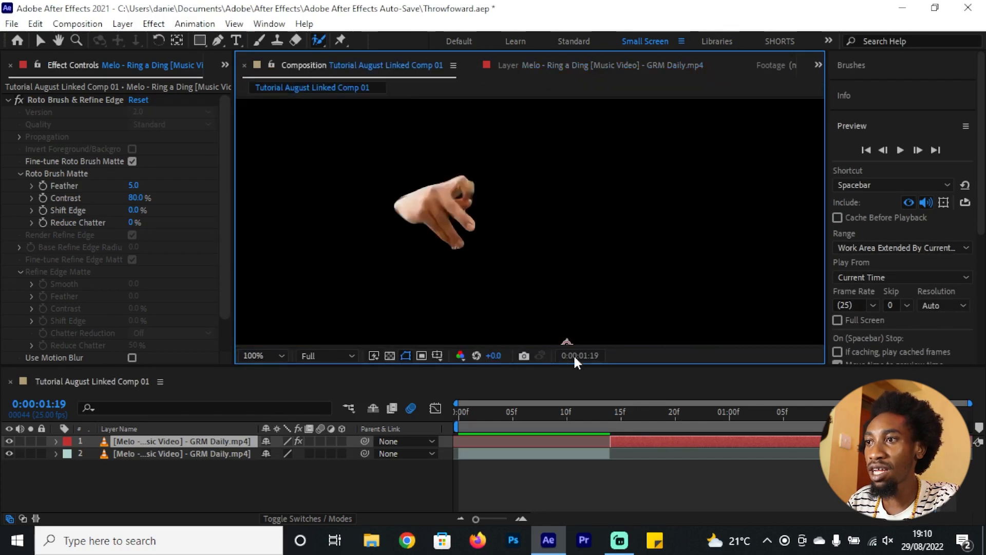
drag(597, 415, 765, 415)
scroll(581, 202, down, 2)
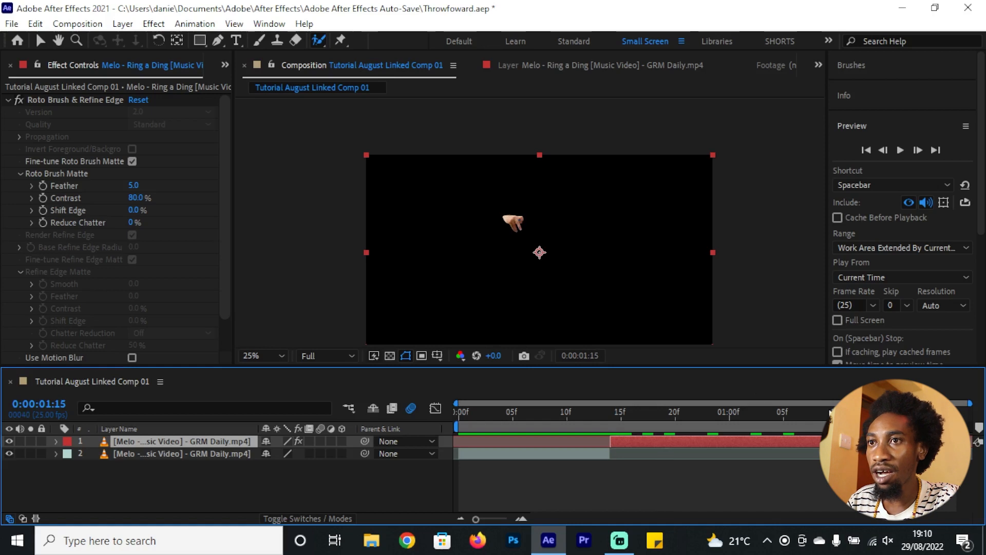
- Refine the Roto Brush matte with Feather 6.8, Shift Edge 25% and Reduce Chatter 33%
drag(139, 191, 108, 208)
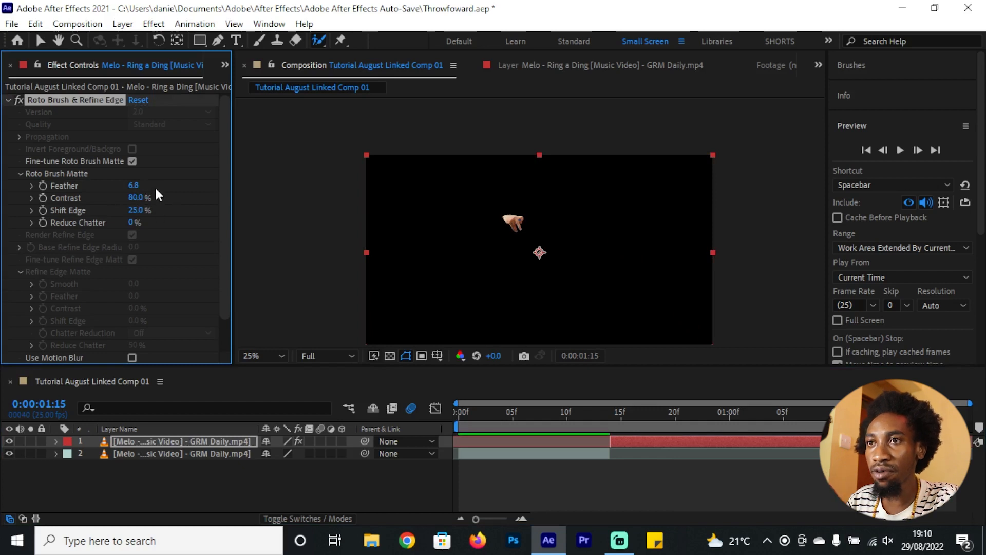
drag(134, 219, 155, 223)
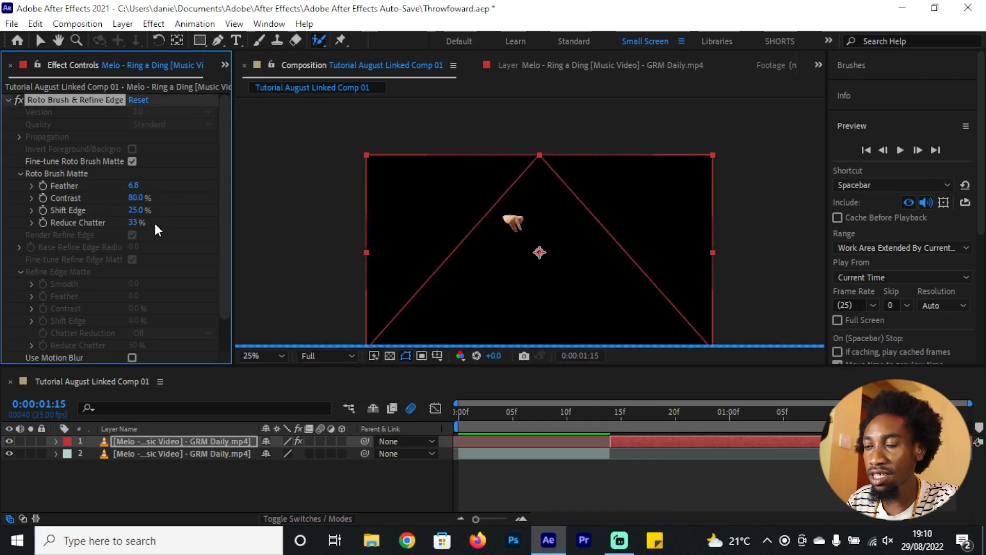
- Rename the rotoscoped layer "Left hand" and duplicate it
click(188, 440)
key(Return)
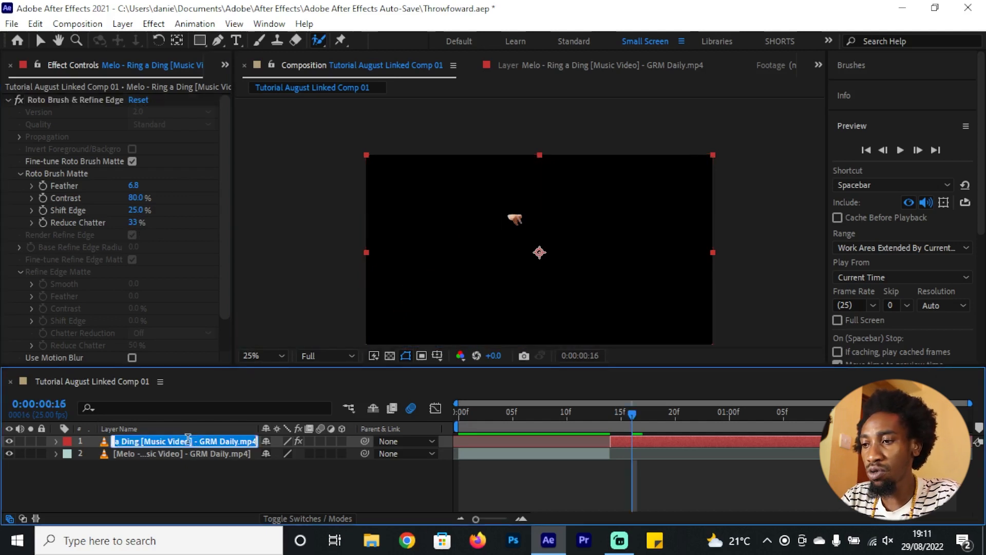
text(Left hand)
key(Return)
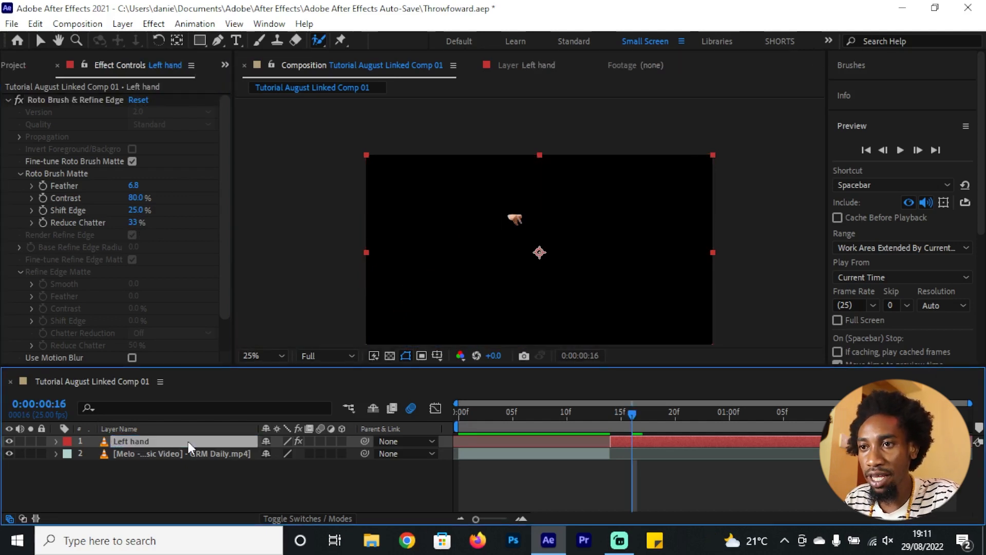
key(ctrl+d)
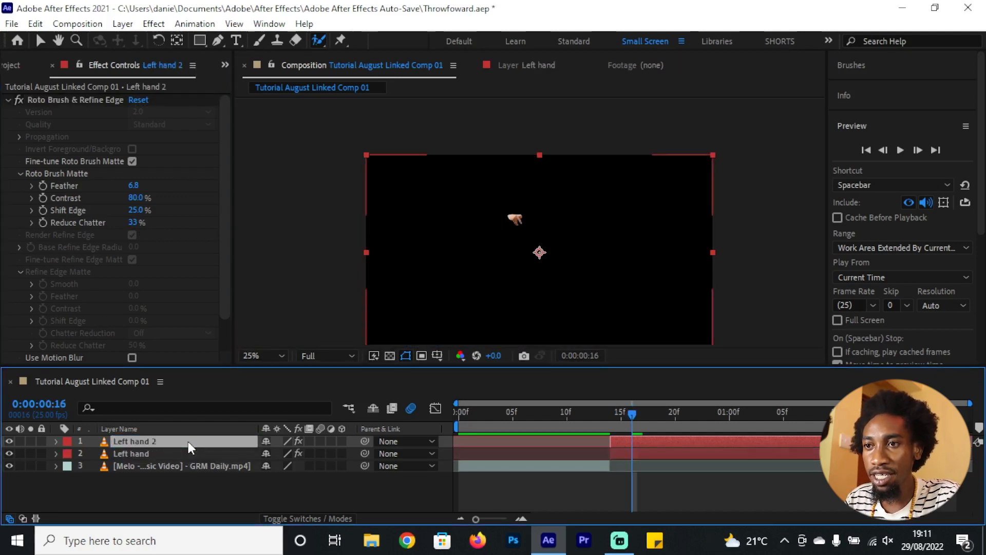
- Remove the Roto Brush & Refine Edge effect from the duplicated hand layer and rename the layer "Right hand"
click(82, 98)
key(Delete)
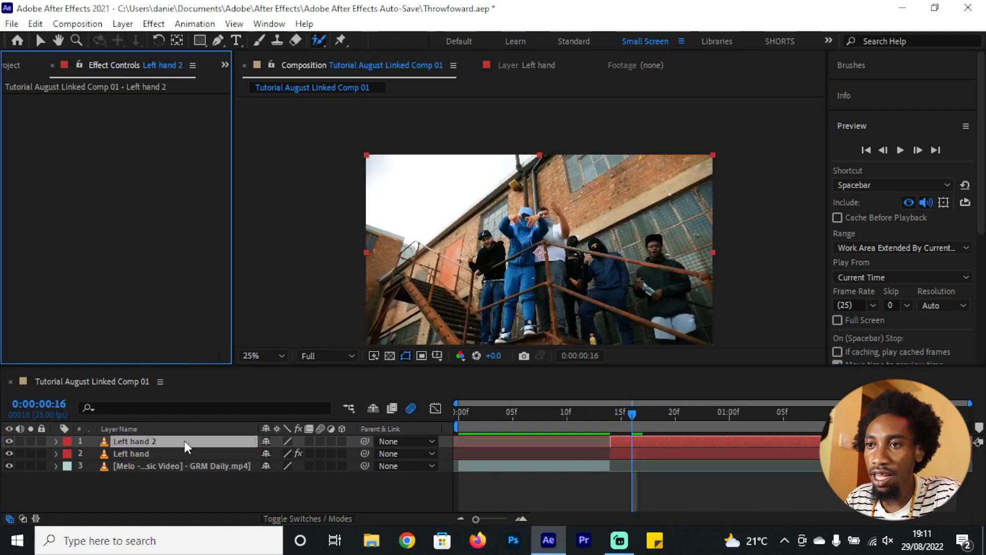
click(185, 443)
key(Return)
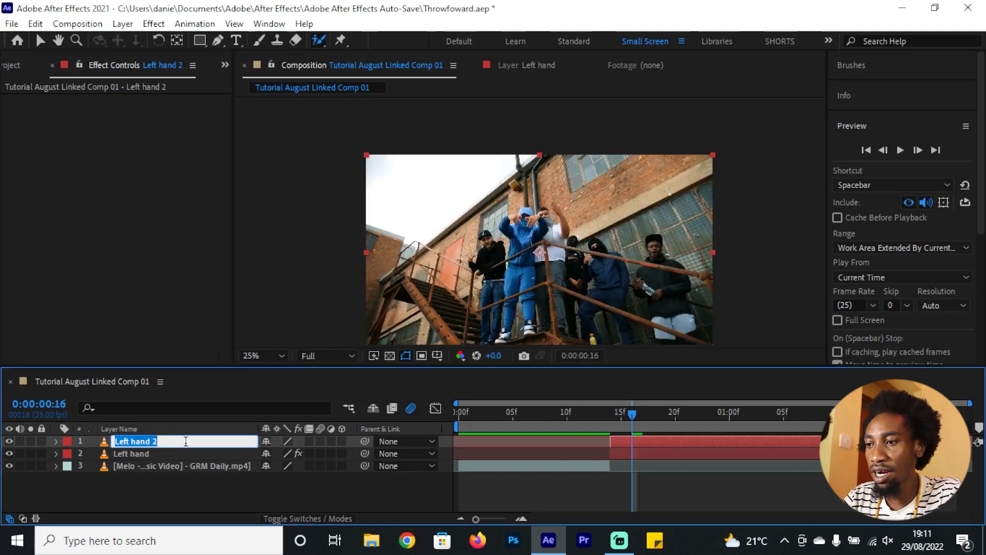
text(Right hand)
key(Return)
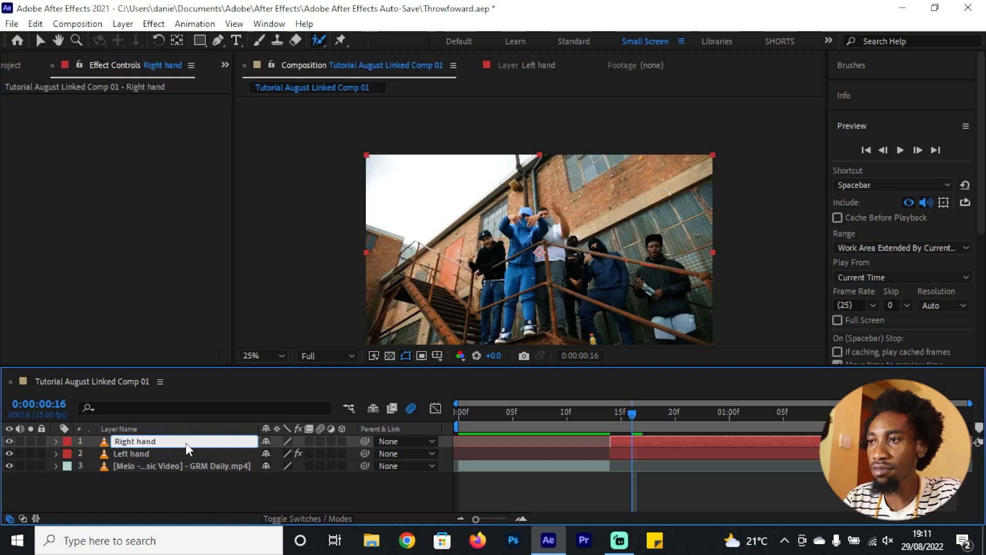
- At 0:00:00:14, open the Right hand layer and select the blue-hooded performer's other hand with the Roto Brush
click(611, 412)
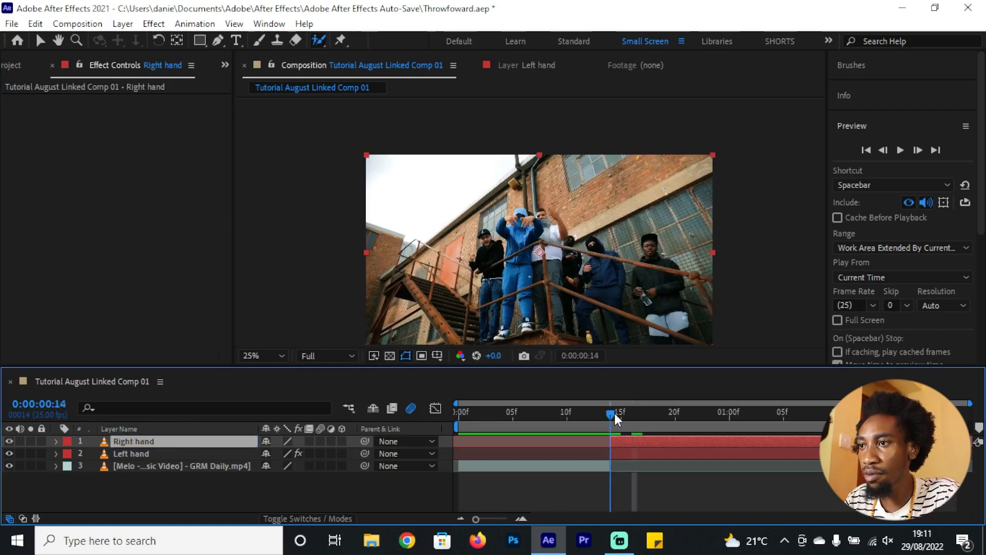
double_click(193, 444)
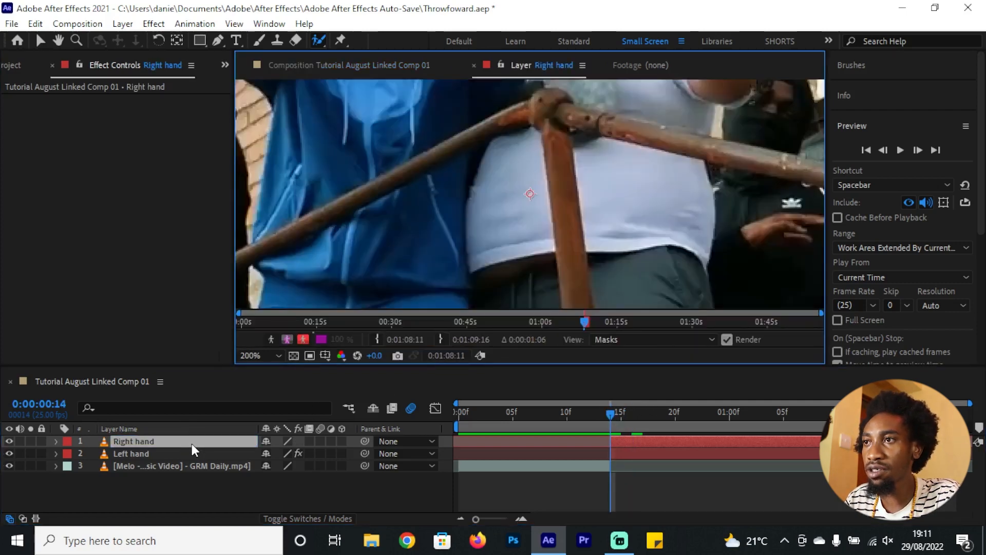
scroll(498, 236, down, 2)
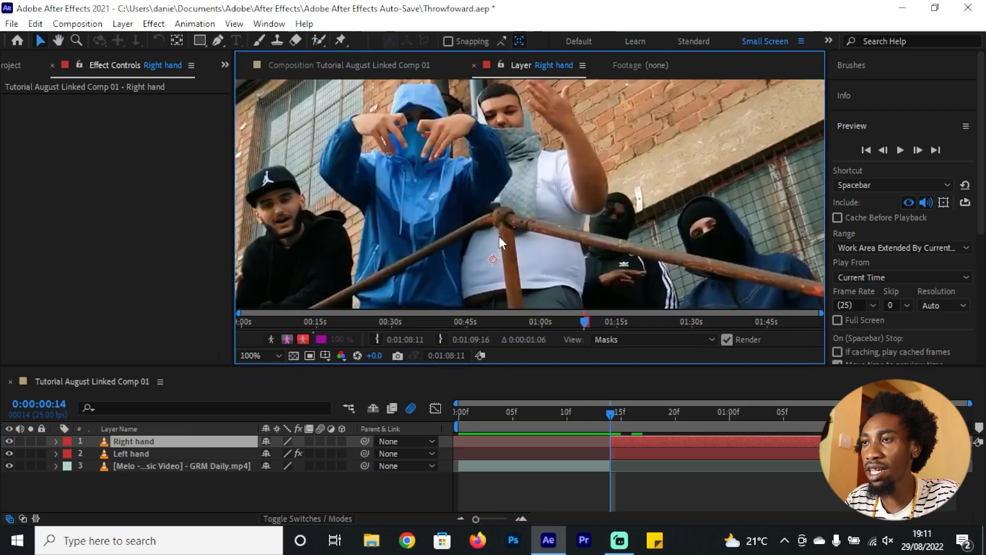
key(v)
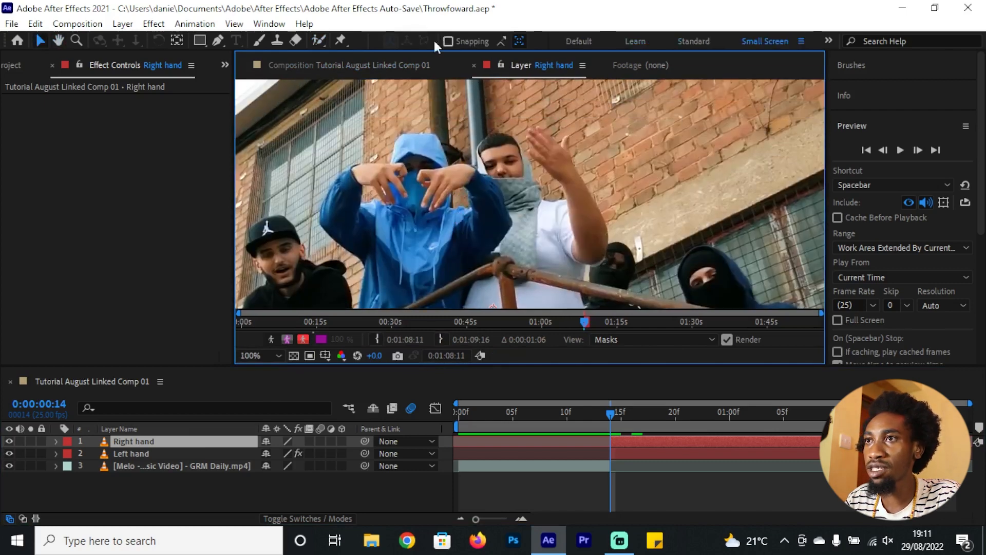
click(319, 40)
scroll(445, 167, up, 2)
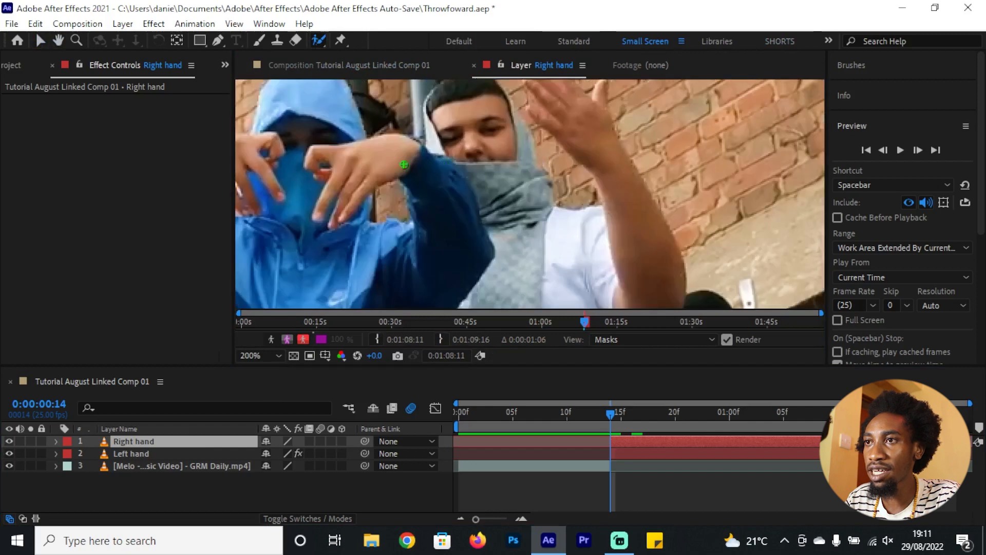
key(h)
drag(380, 164, 407, 161)
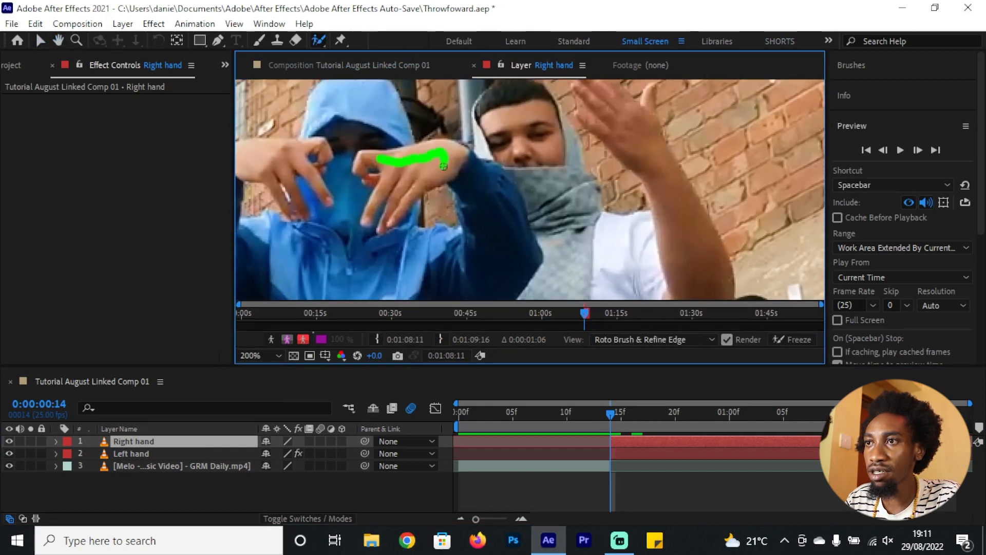
drag(391, 201, 391, 201)
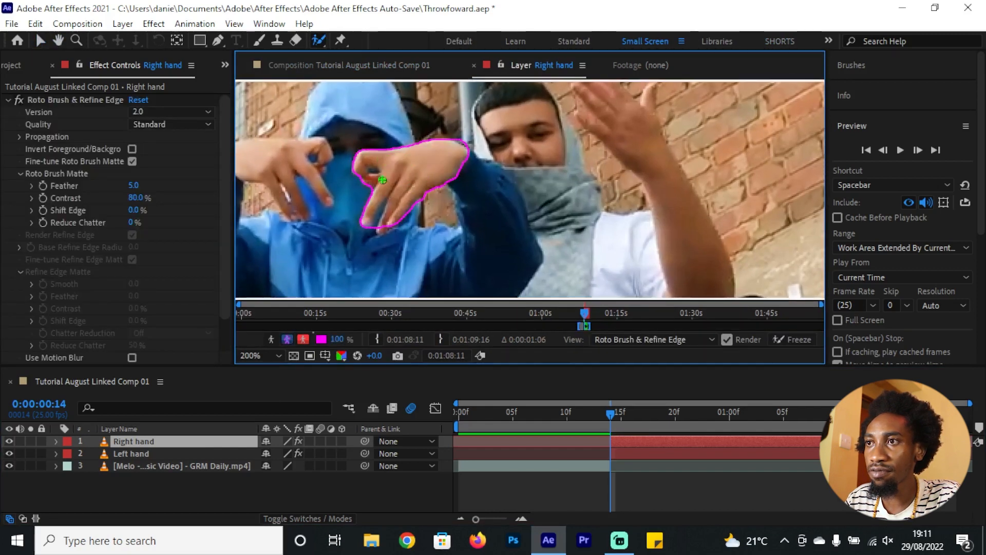
- Set the brush diameter to 3 px and refine the Roto Brush selection around the fingertips
click(851, 65)
click(870, 97)
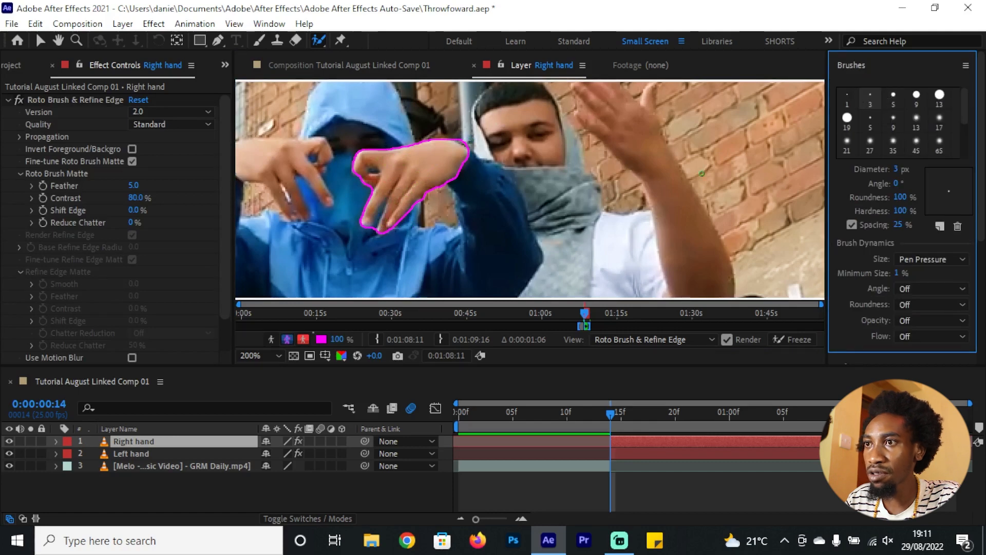
drag(360, 243, 359, 243)
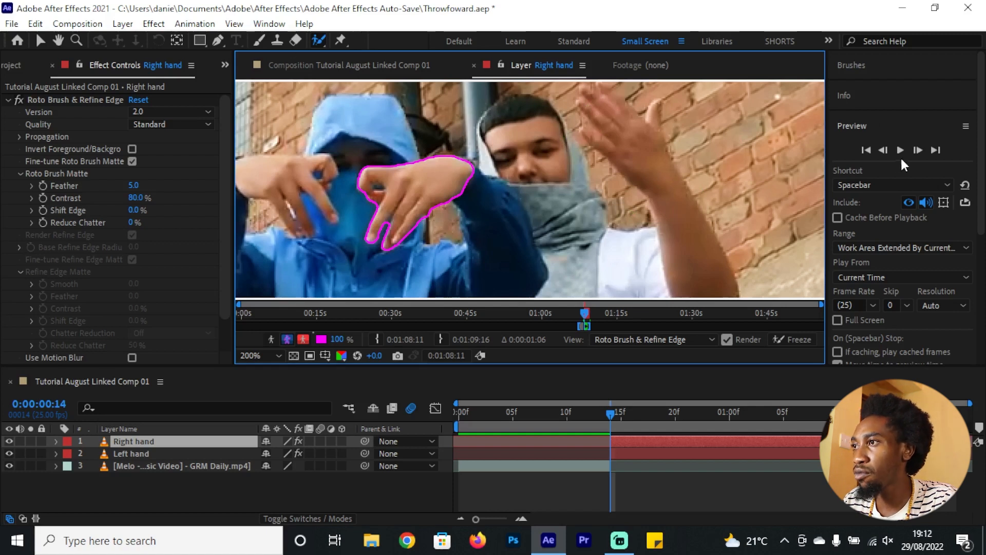
- Advance frame by frame from 0:00:00:14 to 0:00:01:14 to propagate the Right hand layer's Roto Brush selection
click(921, 152)
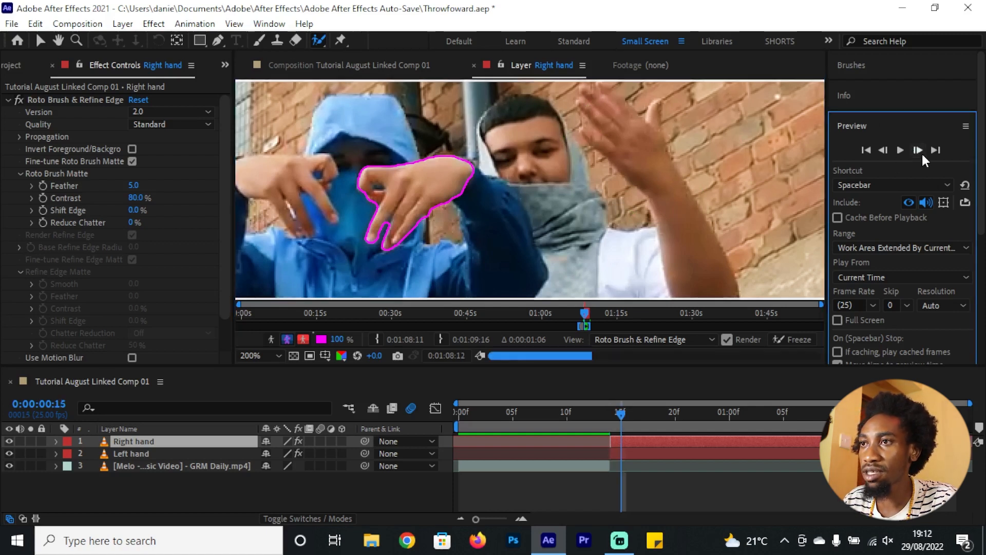
click(921, 152)
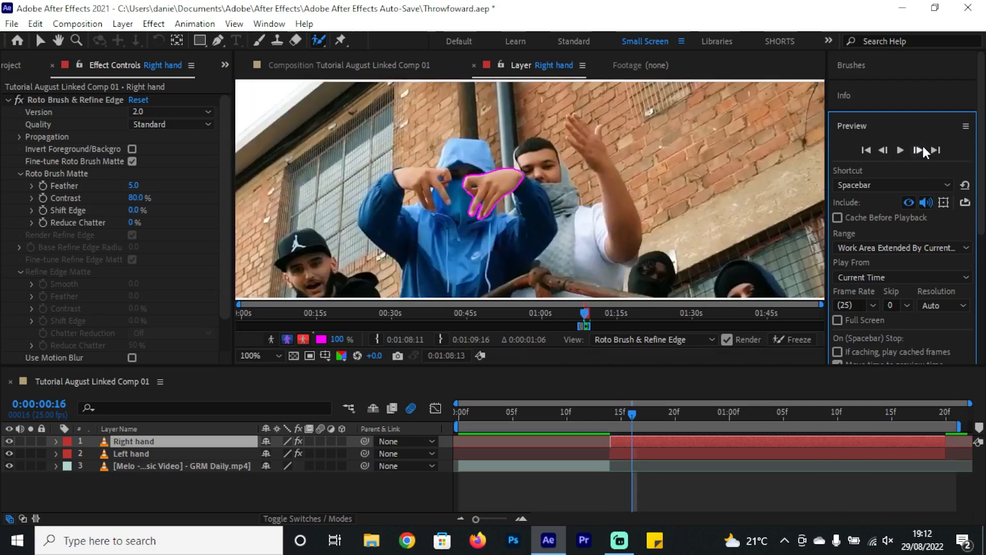
click(922, 148)
click(923, 147)
click(922, 148)
click(922, 148)
click(922, 148)
click(923, 149)
click(923, 148)
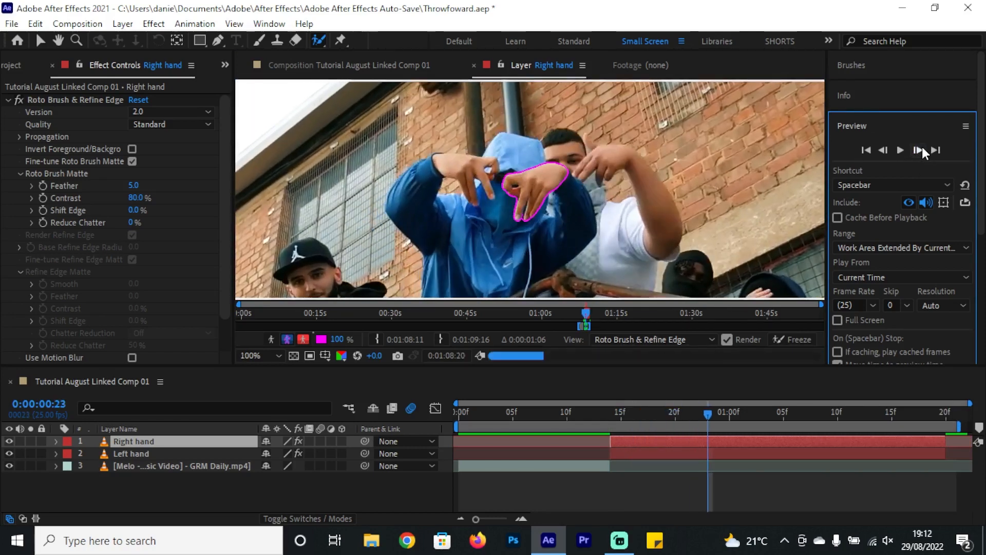
click(922, 148)
click(922, 148)
click(921, 146)
click(921, 146)
click(922, 146)
click(921, 146)
click(921, 146)
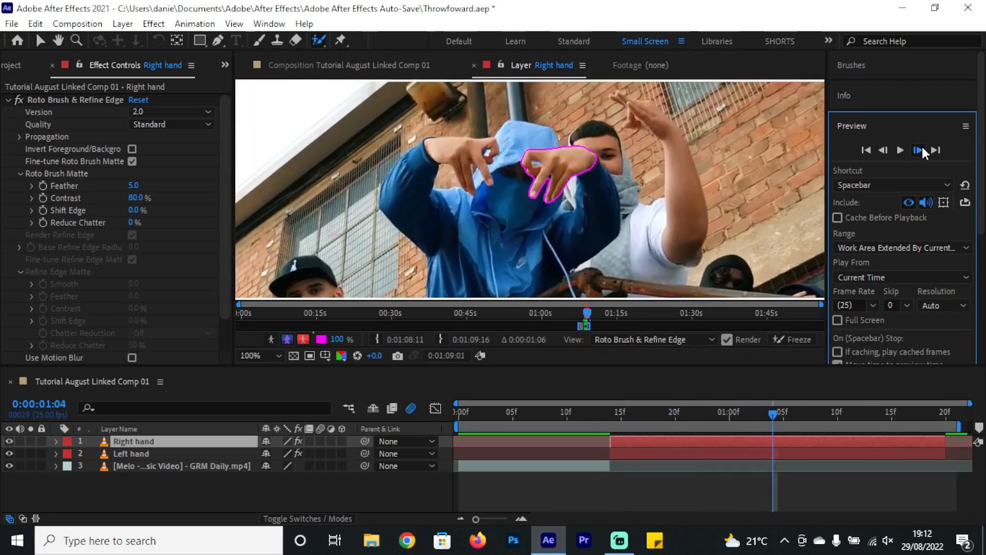
click(921, 146)
click(922, 146)
click(921, 146)
click(921, 145)
click(921, 146)
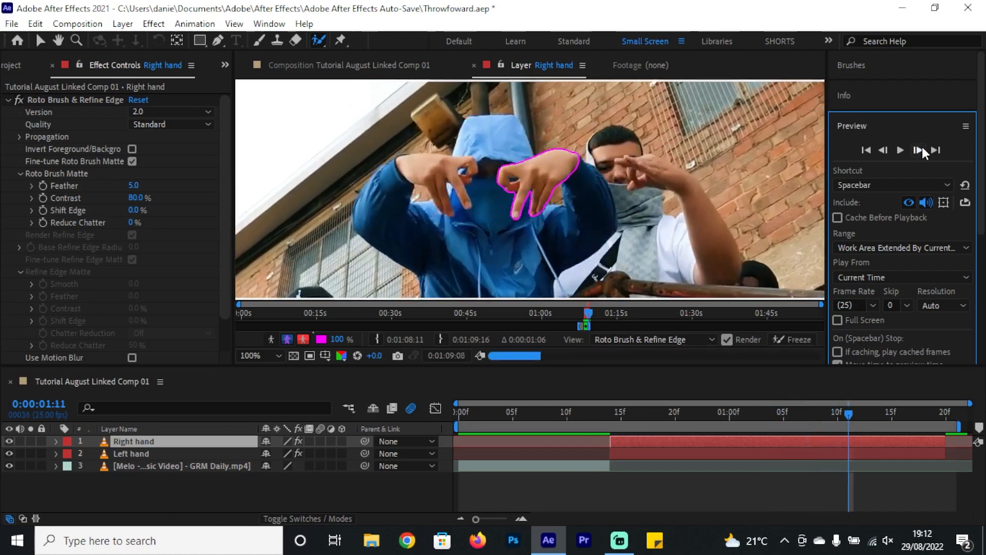
click(921, 146)
click(921, 145)
click(921, 147)
click(922, 147)
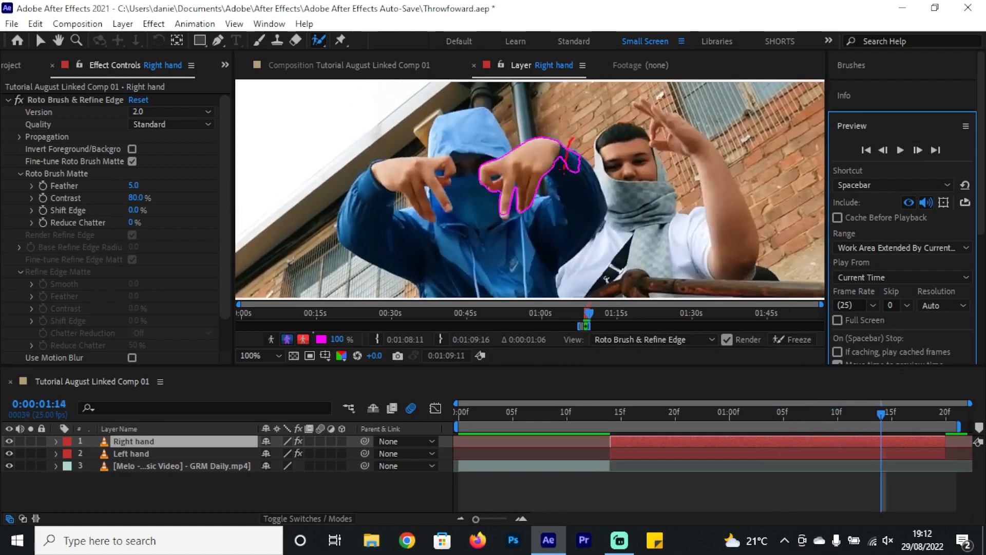
- Subtract the sleeve from the selection at 0:00:01:14 and correct the fingertip outline at 0:00:01:15
drag(571, 155, 569, 180)
click(918, 151)
click(508, 220)
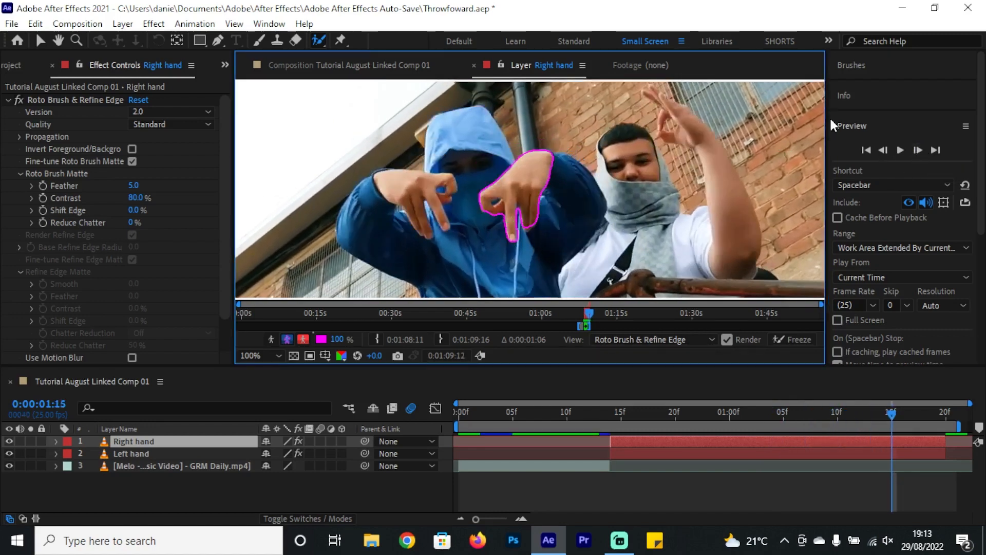
- Propagate the corrected hand selection through the remaining frames and return to 0:00:01:19
click(882, 150)
click(918, 150)
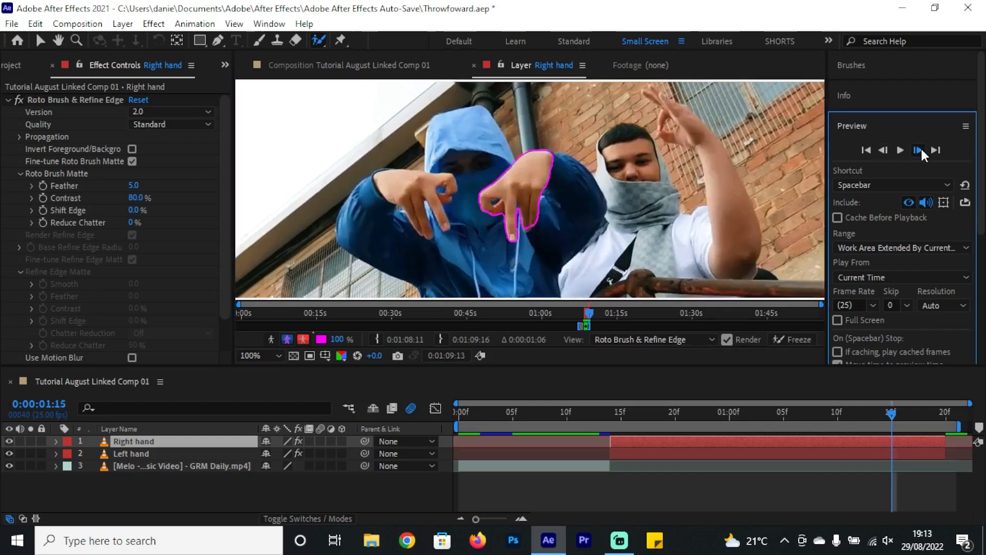
click(917, 149)
click(918, 150)
click(922, 148)
click(921, 149)
click(920, 148)
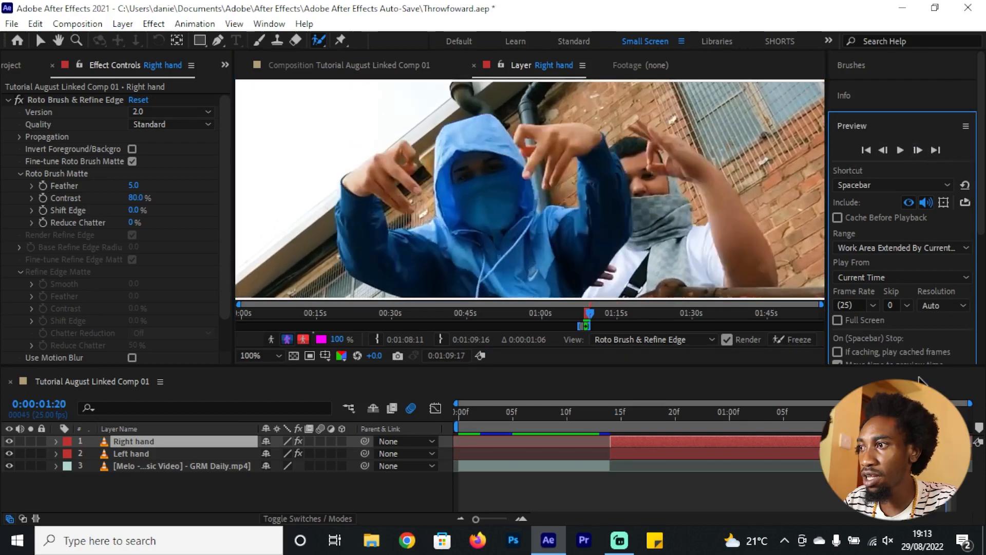
drag(946, 412, 935, 413)
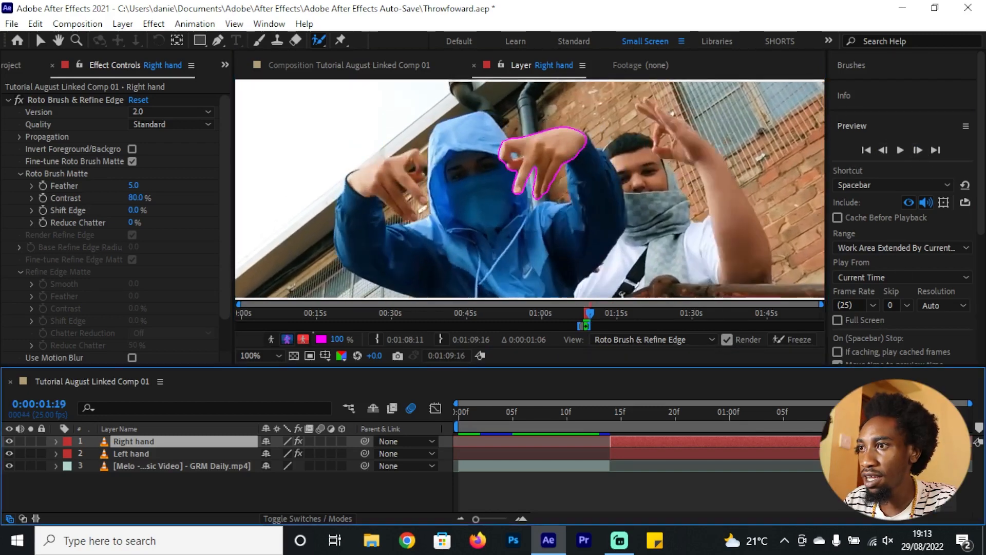
- Freeze the Right hand layer's Roto Brush propagation and check both isolated hands in the composition at 0:00:00:16
click(788, 339)
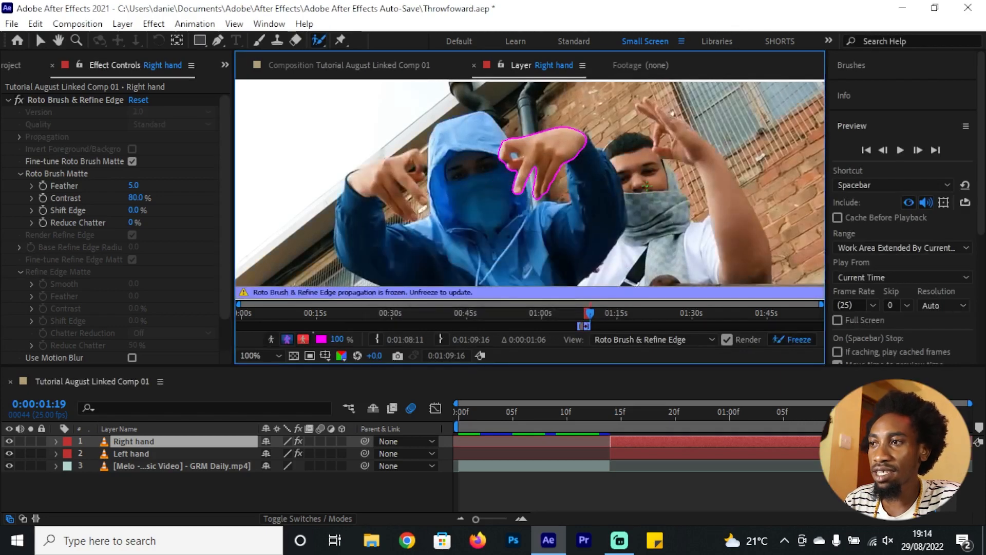
scroll(652, 184, down, 4)
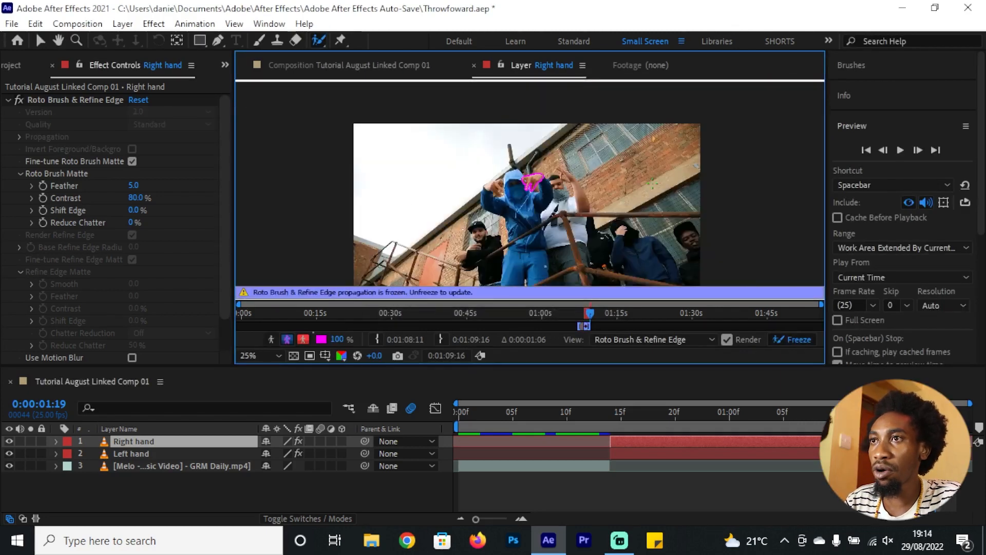
click(349, 64)
click(39, 41)
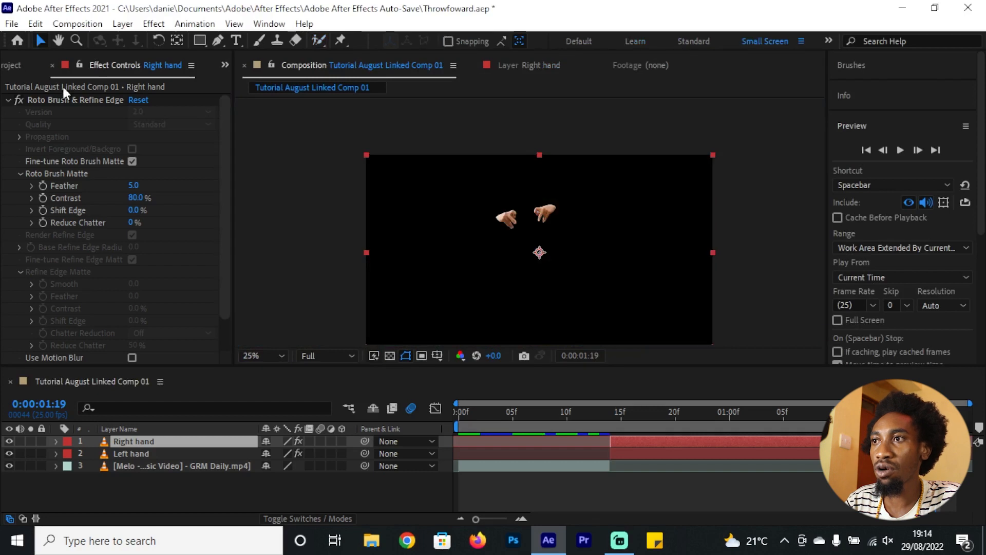
click(622, 418)
drag(623, 424, 626, 425)
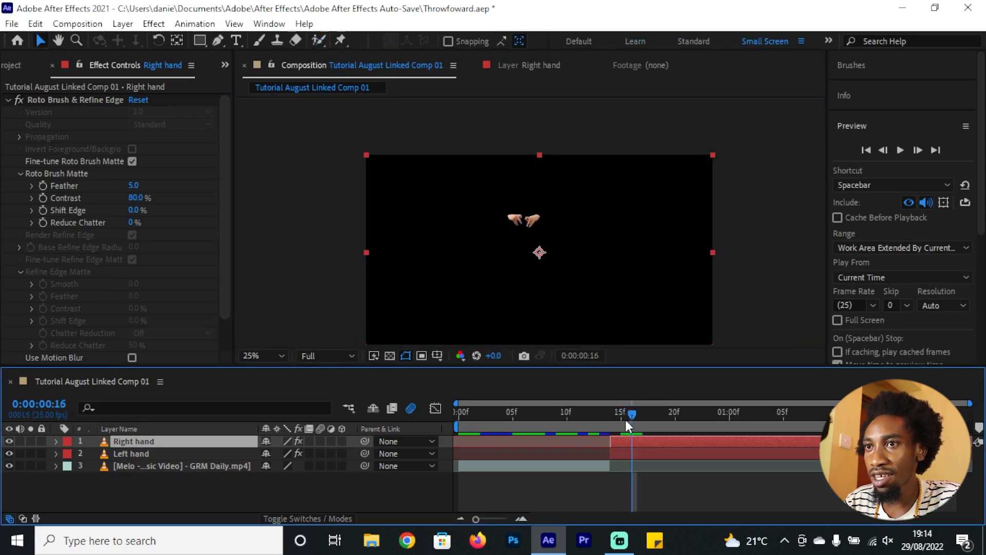
- Refine the Right hand layer's Roto Brush matte with Feather 5.9, Shift Edge 25% and Reduce Chatter 17%
click(134, 184)
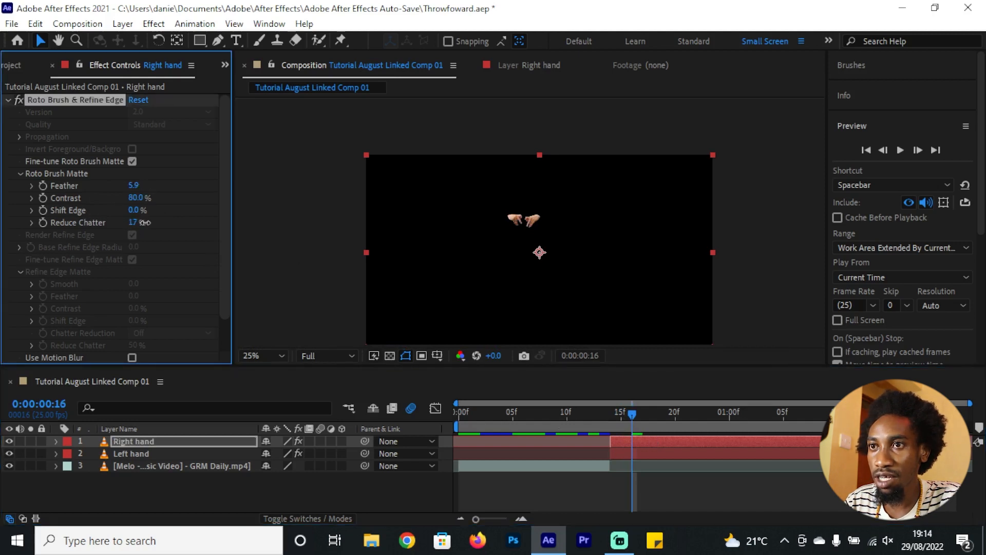
drag(132, 209, 138, 218)
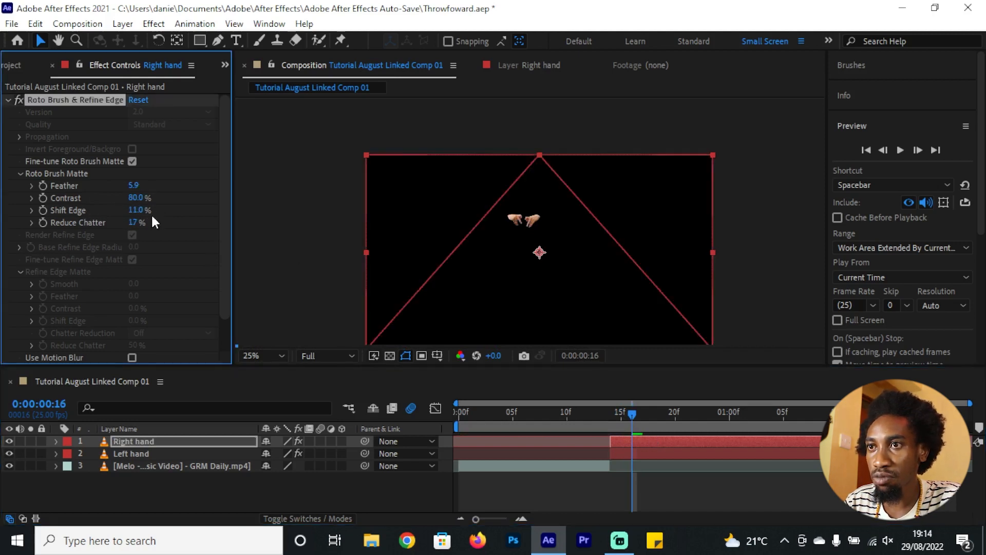
click(137, 198)
click(170, 208)
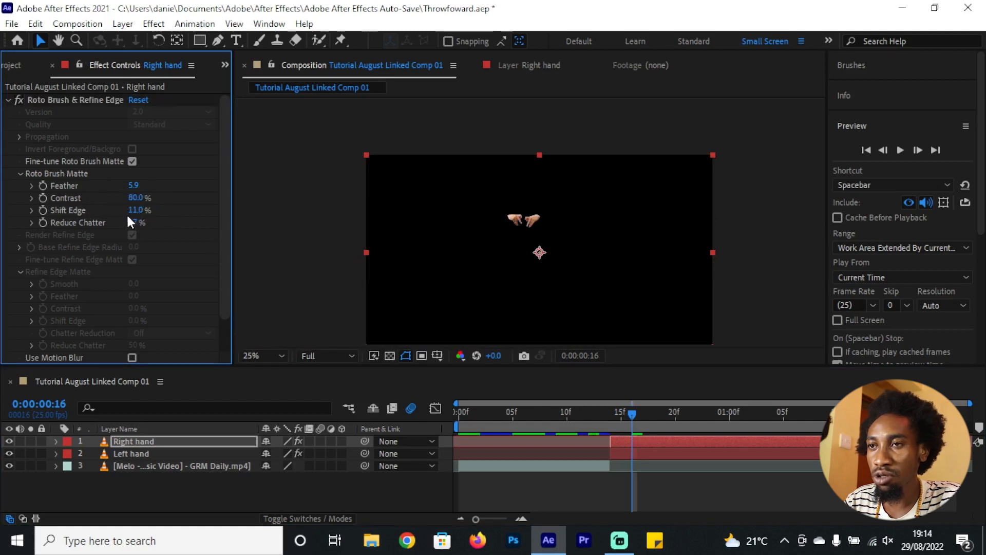
drag(130, 210, 138, 209)
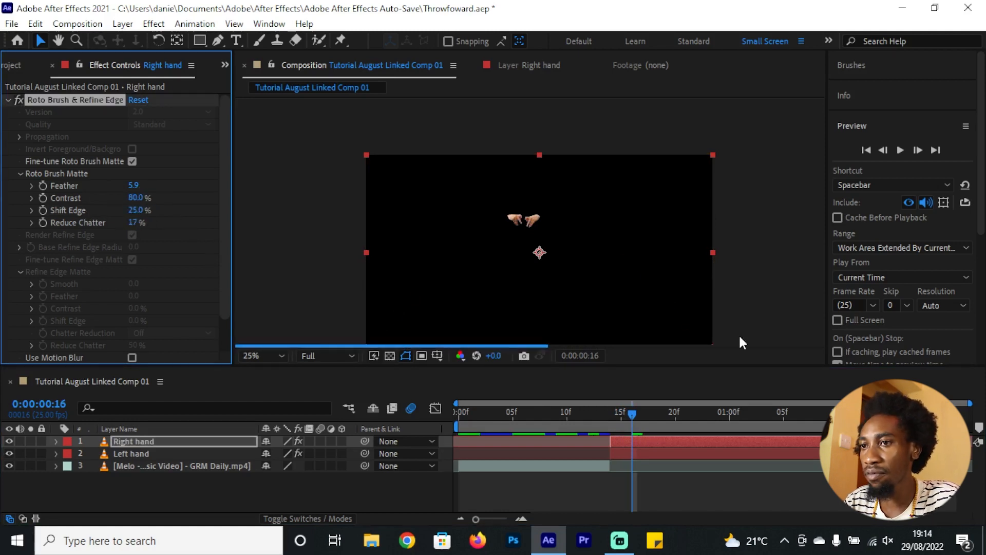
- Duplicate the Left hand layer, place the copy beneath the original and rename it "Roto + BG"
click(615, 415)
click(634, 456)
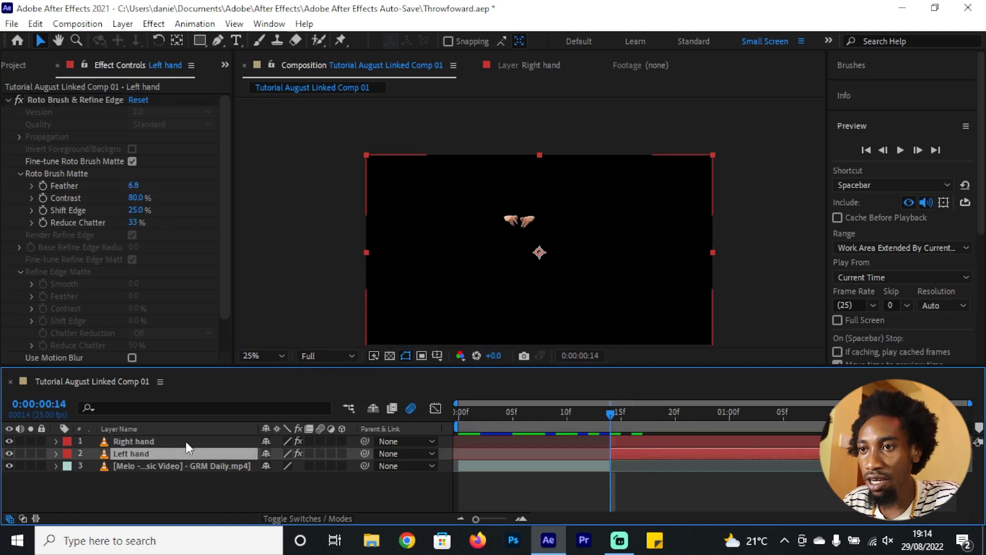
key(ctrl+d)
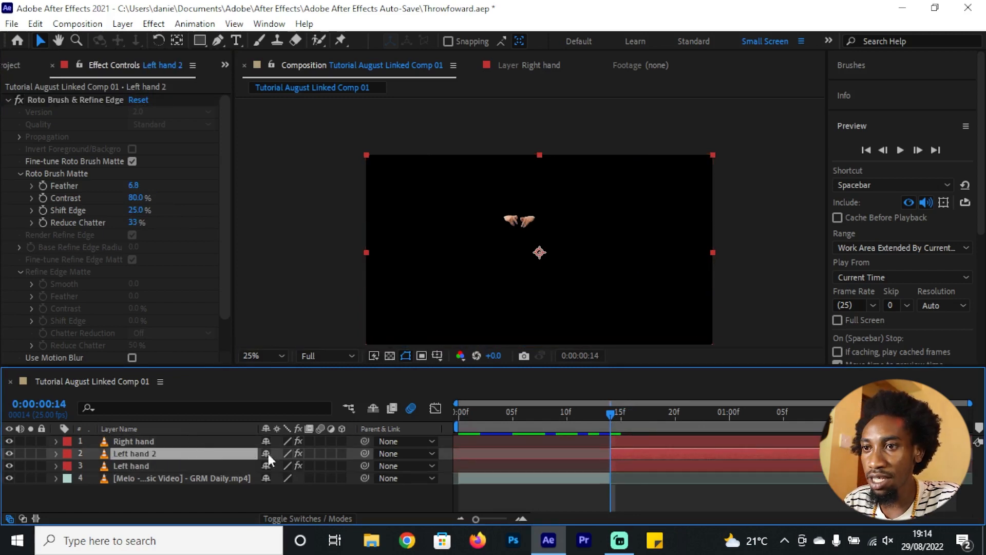
drag(190, 457, 194, 471)
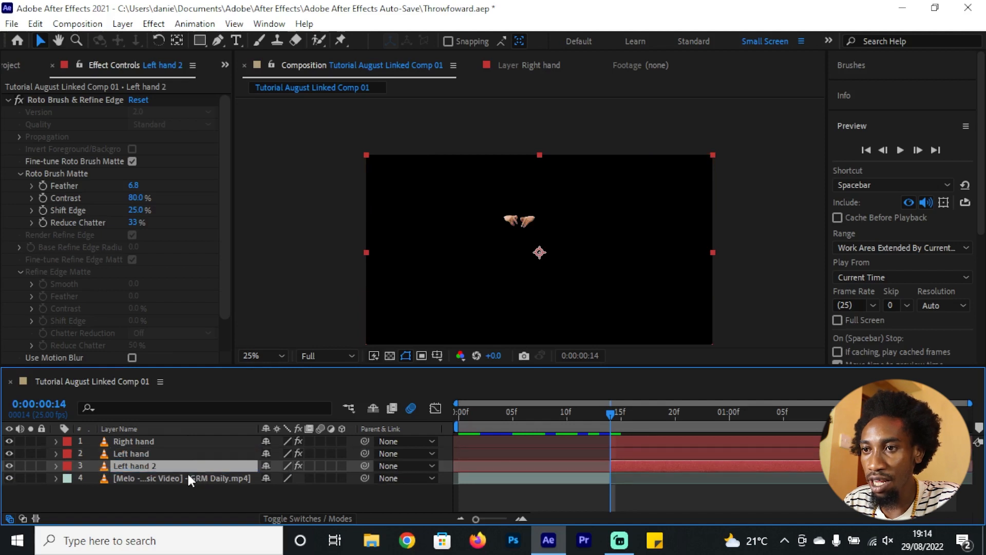
key(Return)
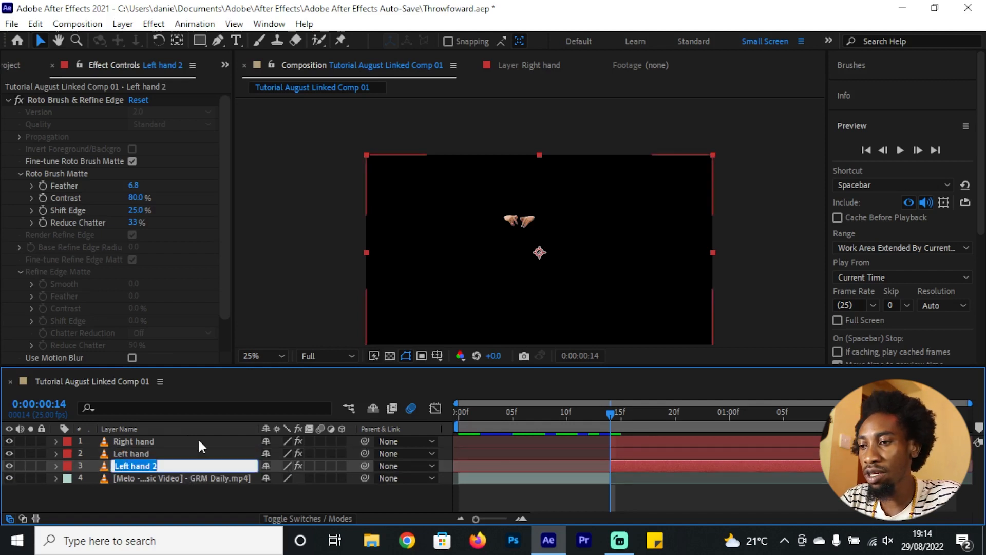
text(Roto)
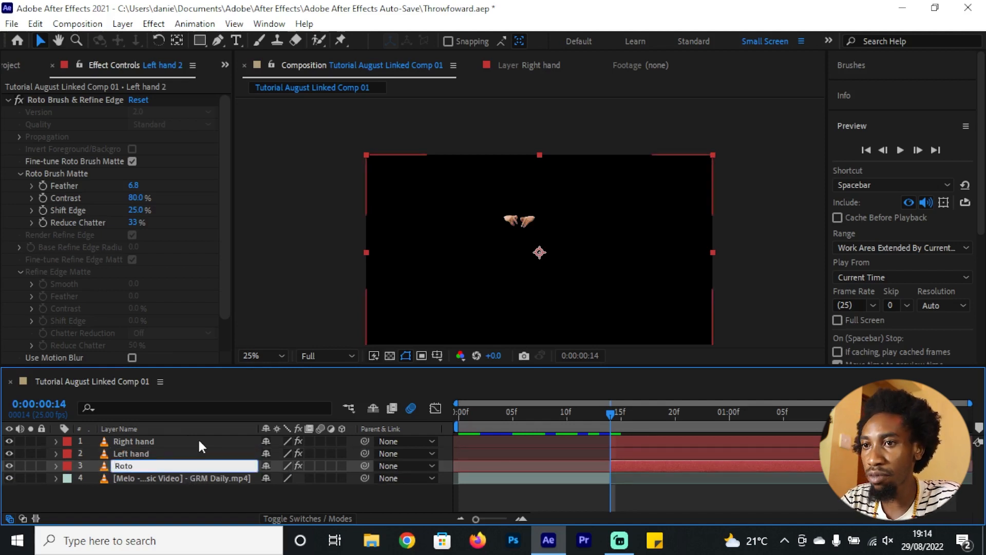
text( + BG)
key(Return)
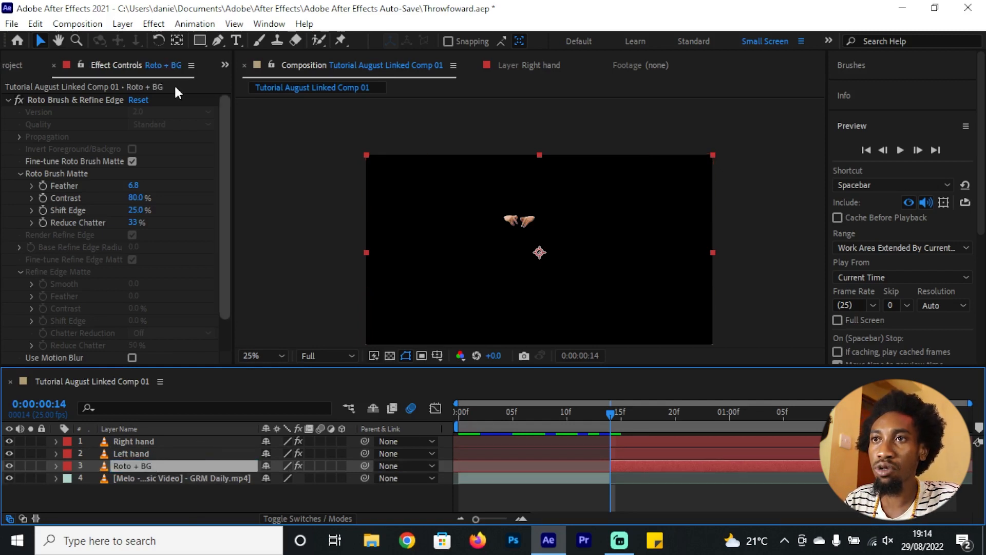
- Remove the Roto Brush & Refine Edge effect from the Roto + BG layer and check the composition up to 0:00:00:18
click(68, 104)
key(Delete)
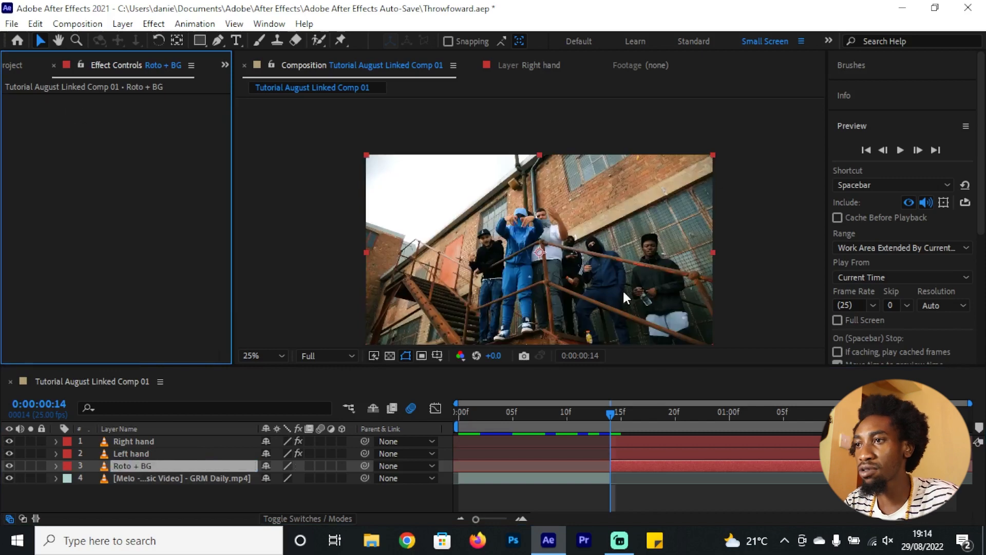
click(619, 424)
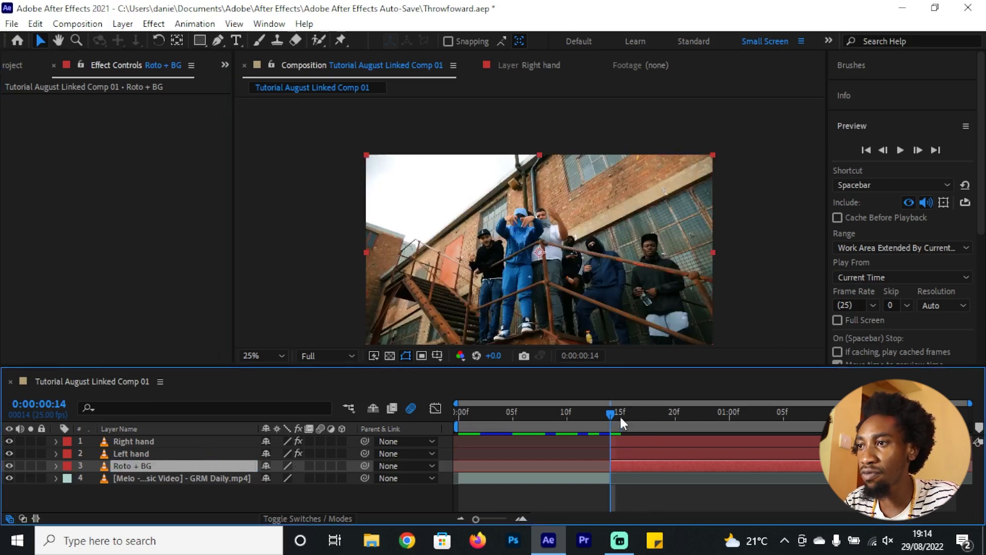
drag(620, 417, 653, 417)
- Reveal the Right hand layer's Position and Scale properties at 0:00:00:14
click(163, 455)
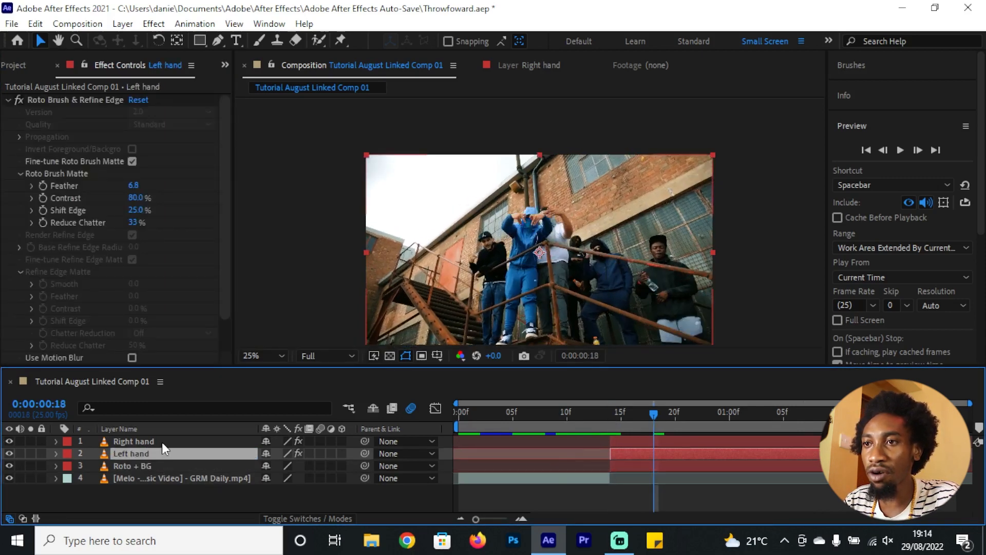
click(159, 441)
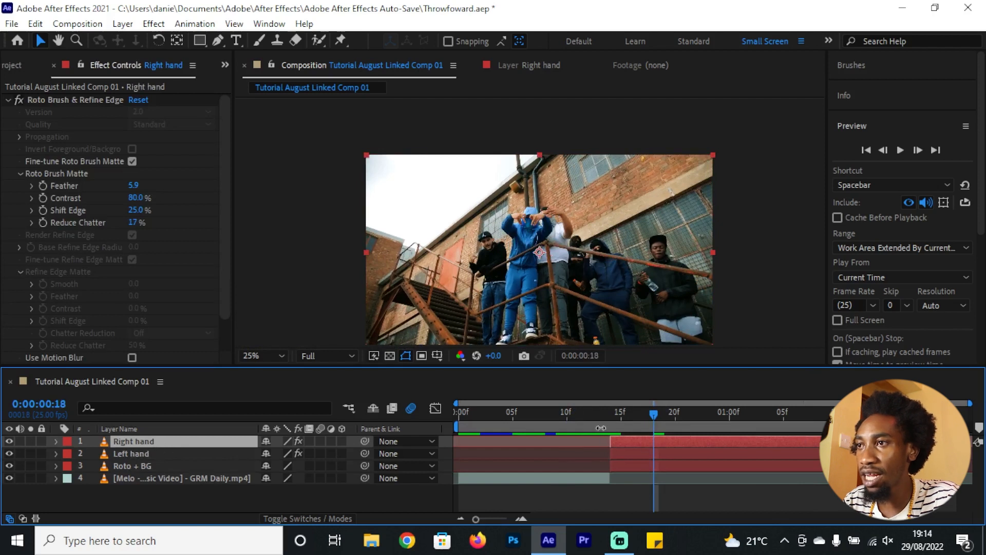
click(611, 414)
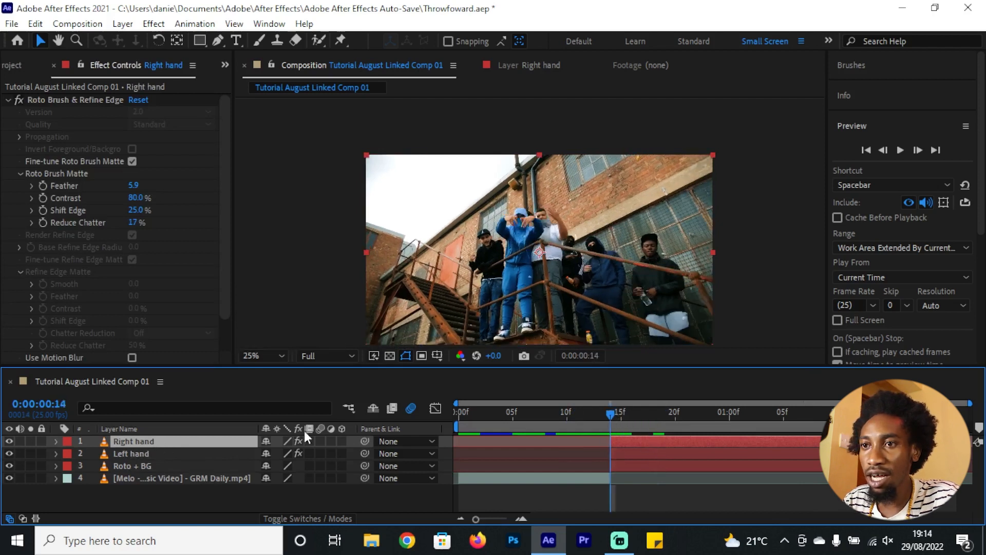
key(p)
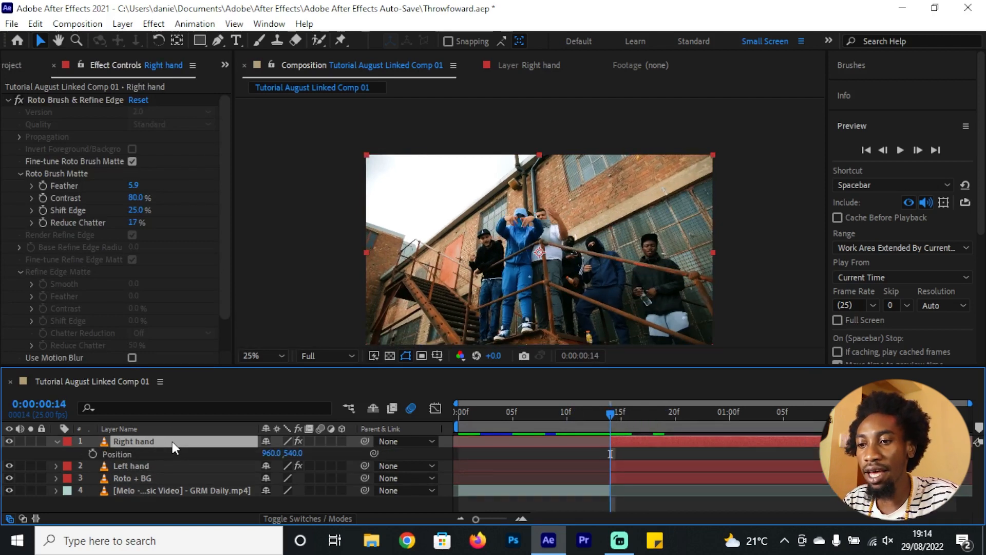
key(shift+s)
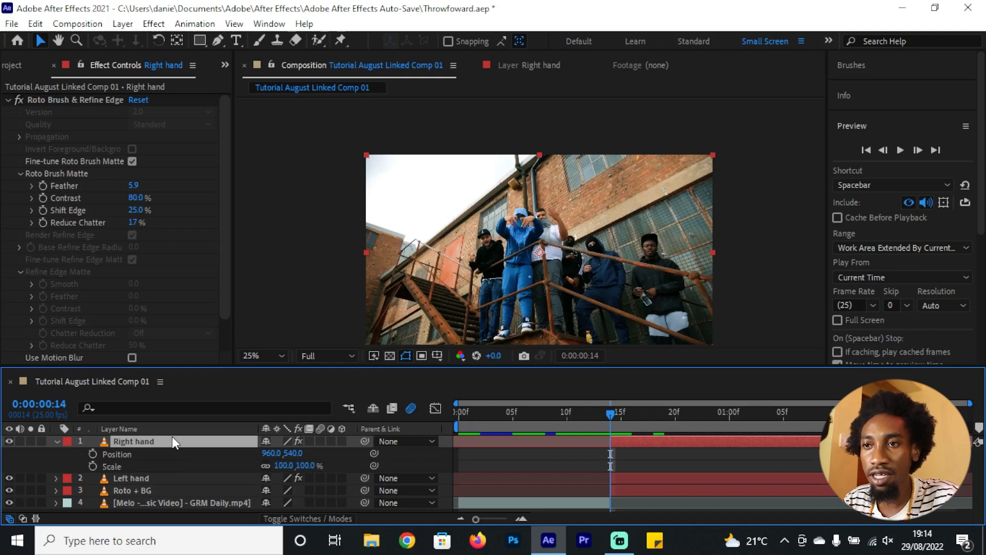
- Try keyframing the Right hand layer's Position and Scale at 0:00:00:14 and enlarging it to 216% at 0:00:01:02
click(93, 452)
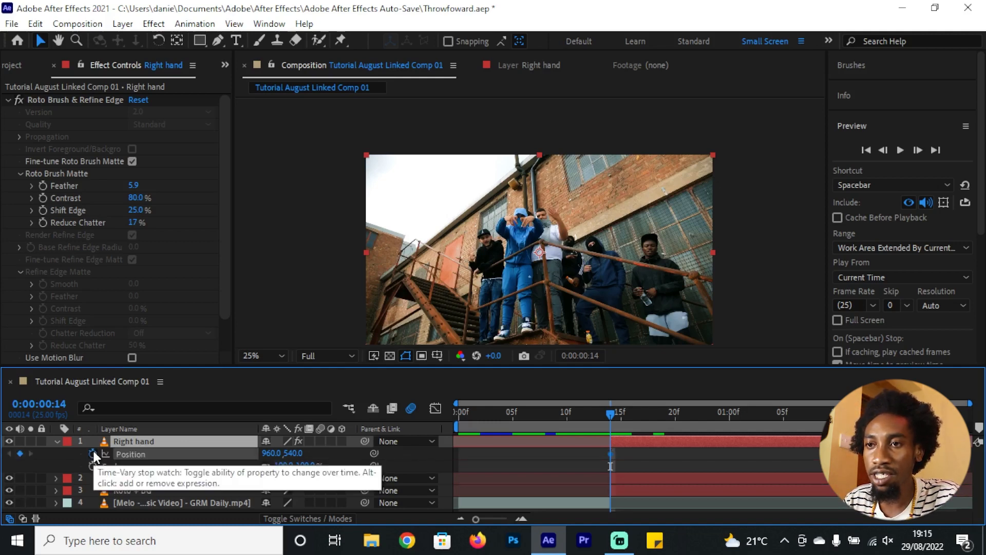
click(92, 465)
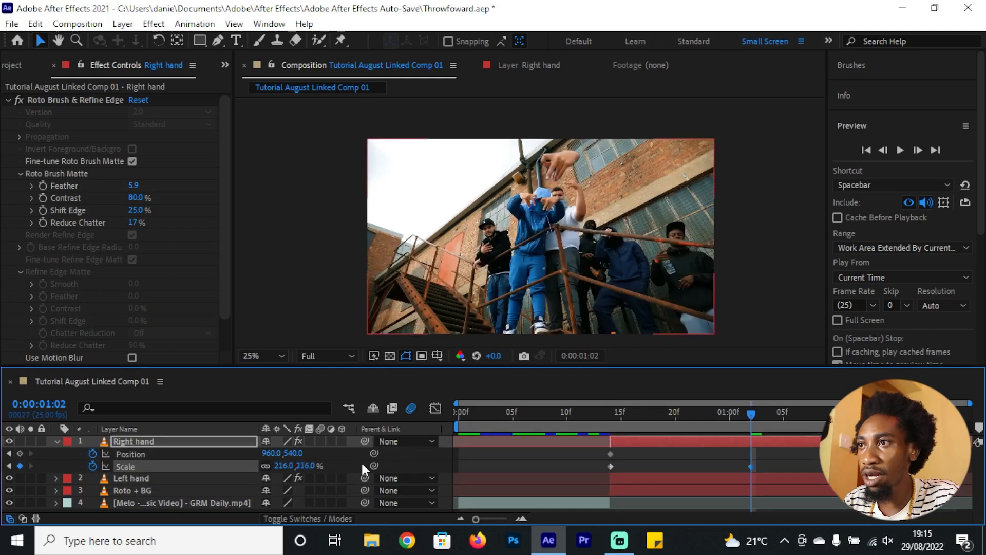
click(364, 465)
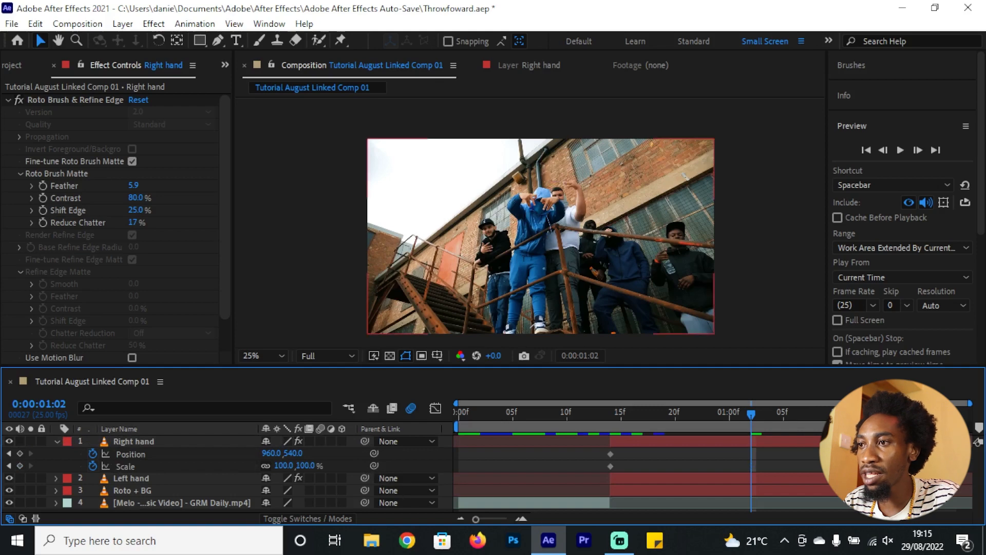
- Solo the Right hand layer at 0:00:00:14 and move its anchor point just above the hand, to about 896, 256
click(615, 417)
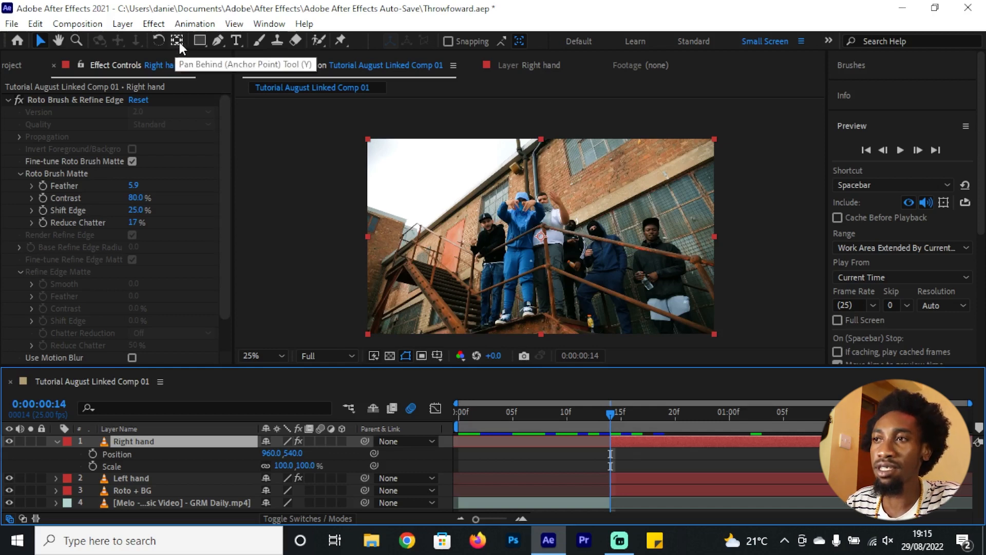
click(31, 442)
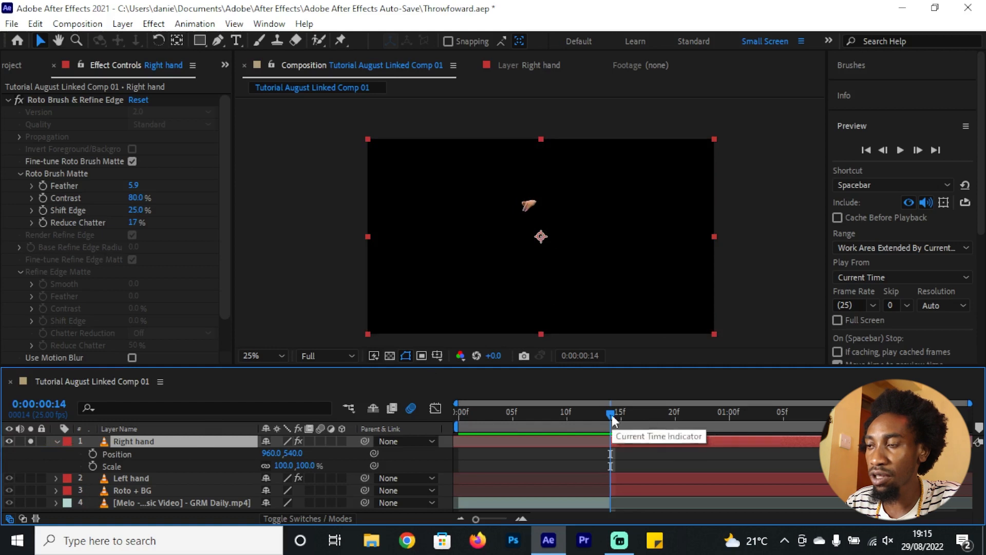
click(174, 44)
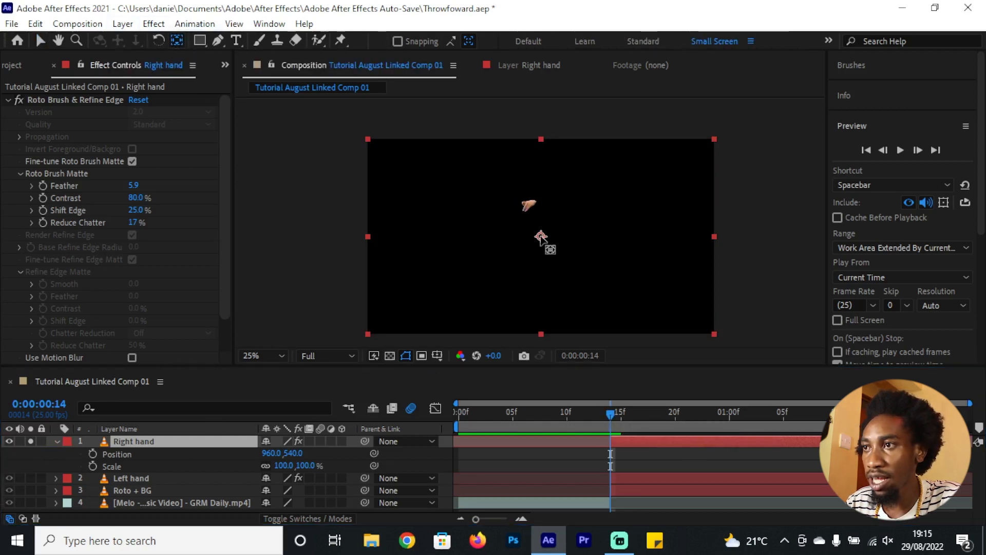
drag(540, 237, 523, 159)
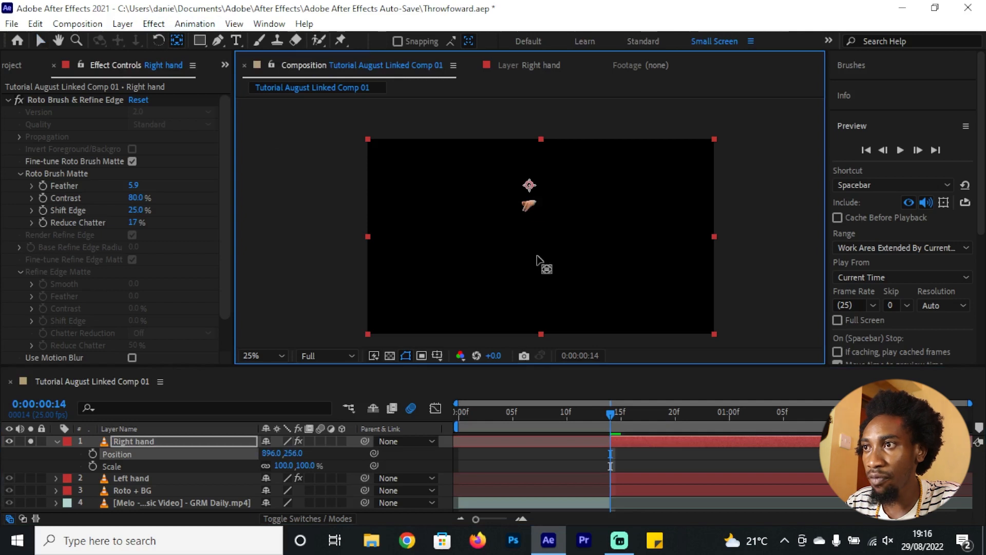
drag(278, 465, 353, 465)
key(ctrl+z)
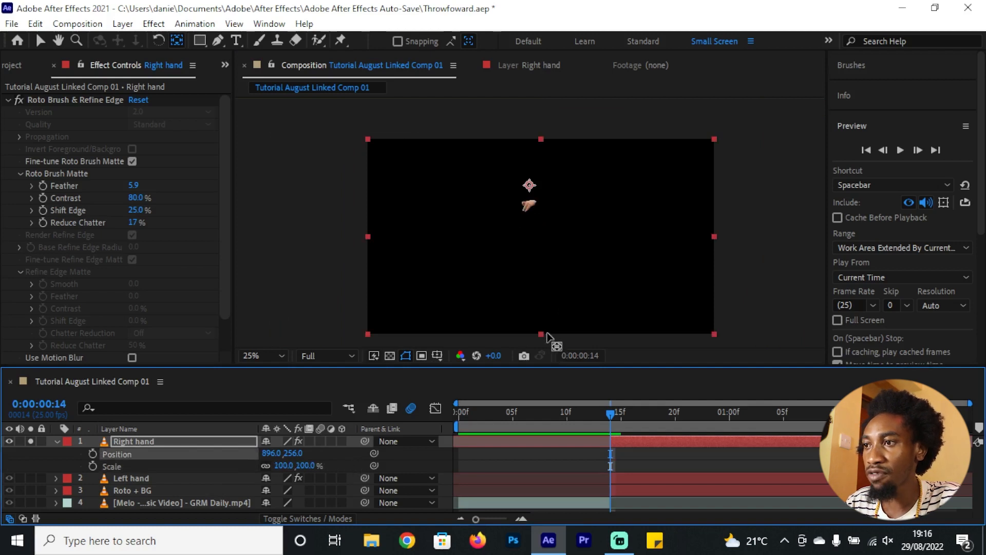
- Set starting Position and Scale keyframes on the Right hand layer at 0:00:00:14 and unsolo the layer
click(39, 41)
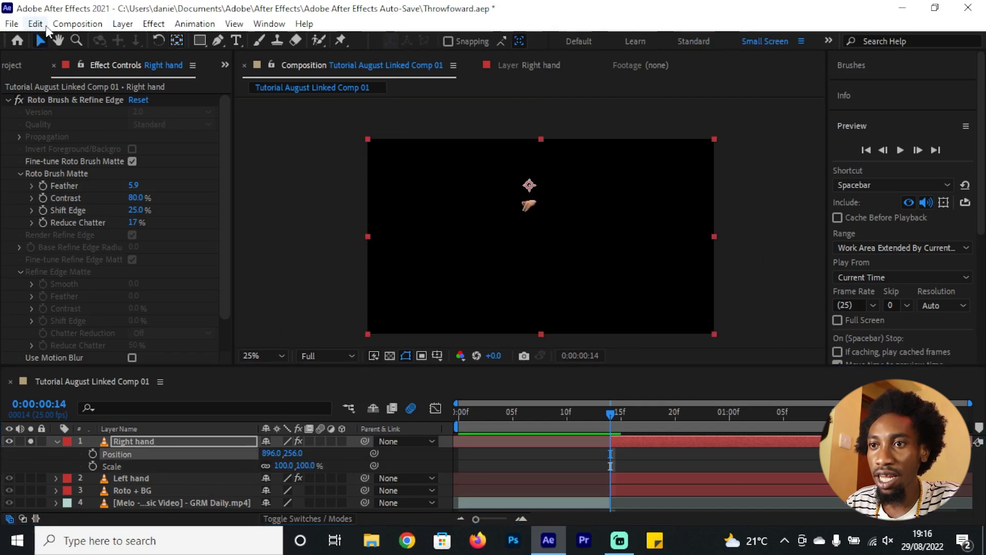
click(93, 454)
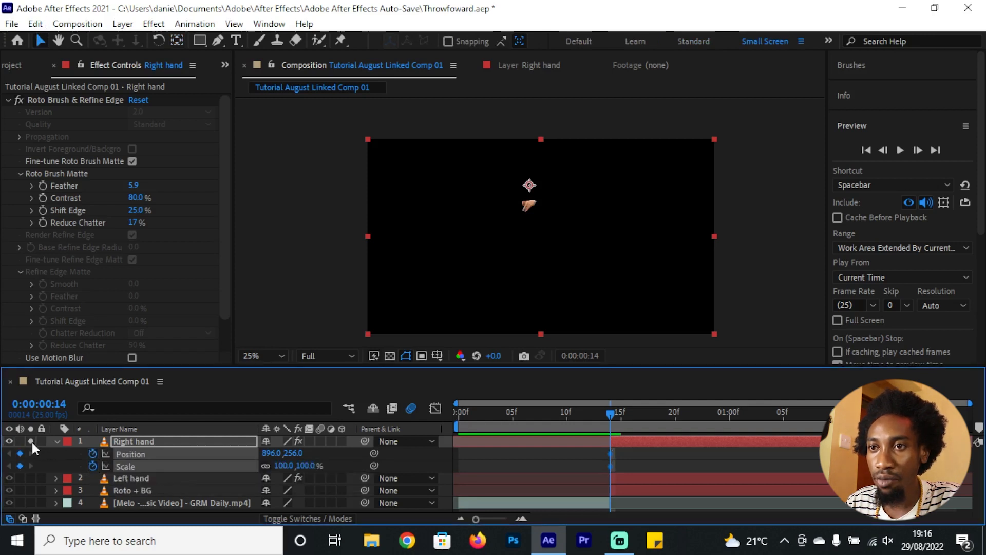
click(31, 442)
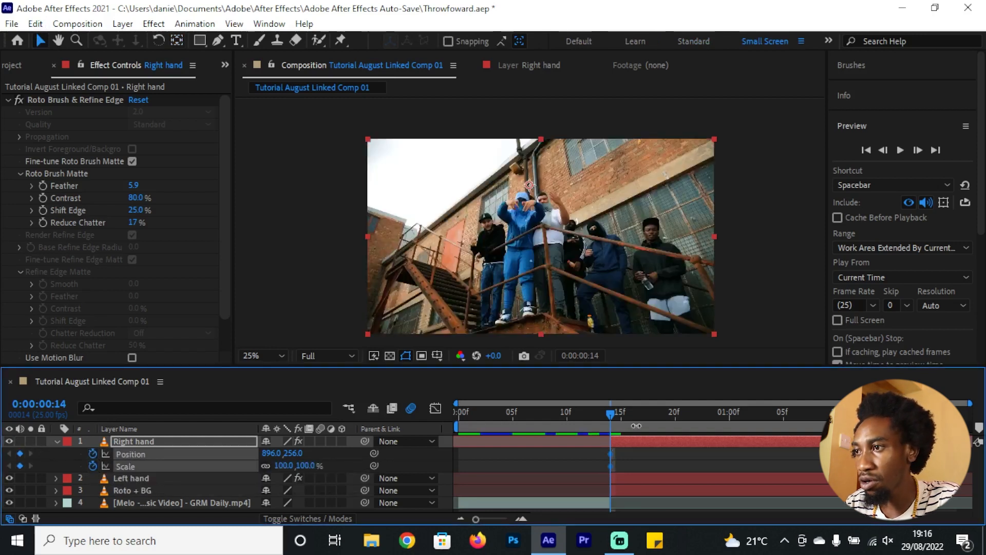
- At 0:00:01:01, set the Right hand layer's Scale to 313% and its Position to 896, 252
drag(633, 425, 753, 418)
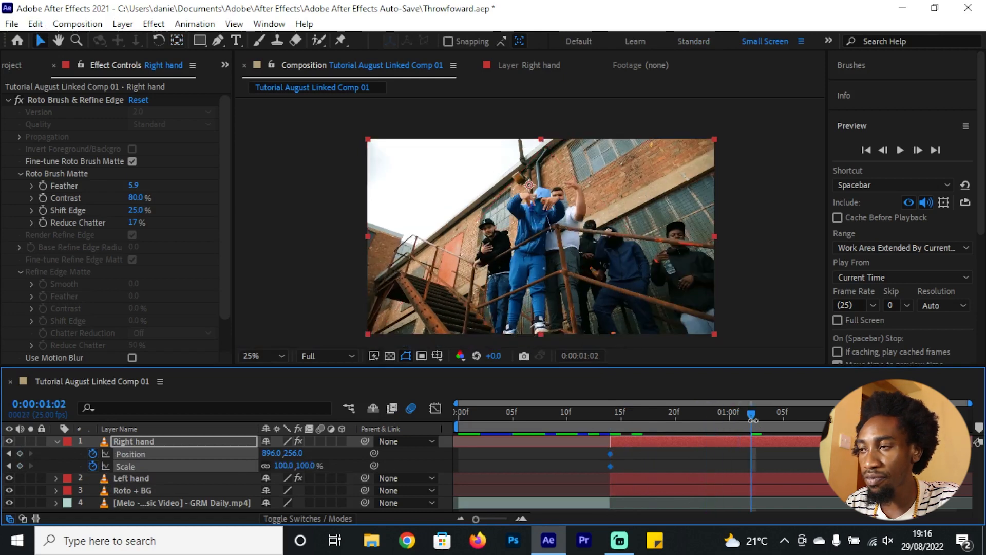
drag(301, 465, 371, 458)
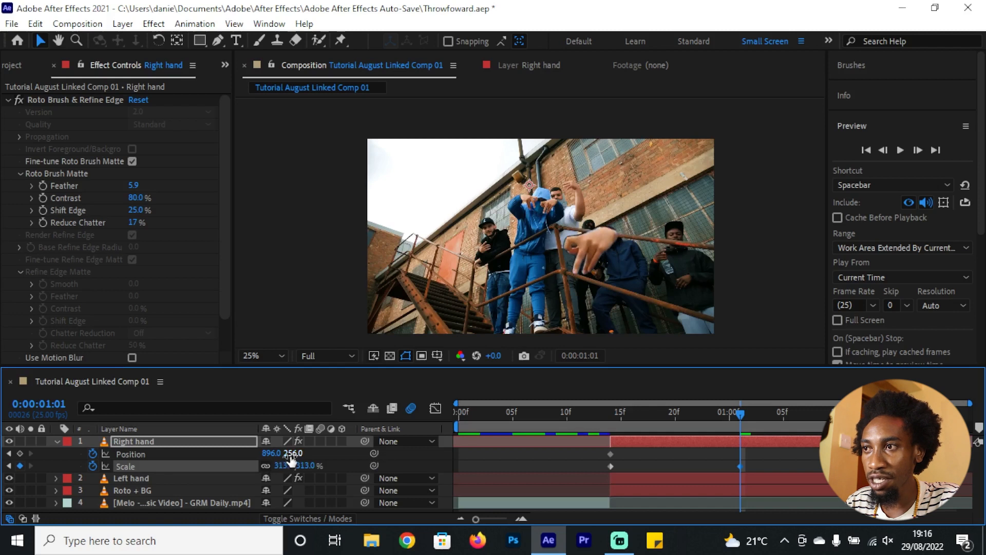
mouse_move(292, 454)
mouse_down()
mouse_move(178, 447)
mouse_move(279, 459)
mouse_up()
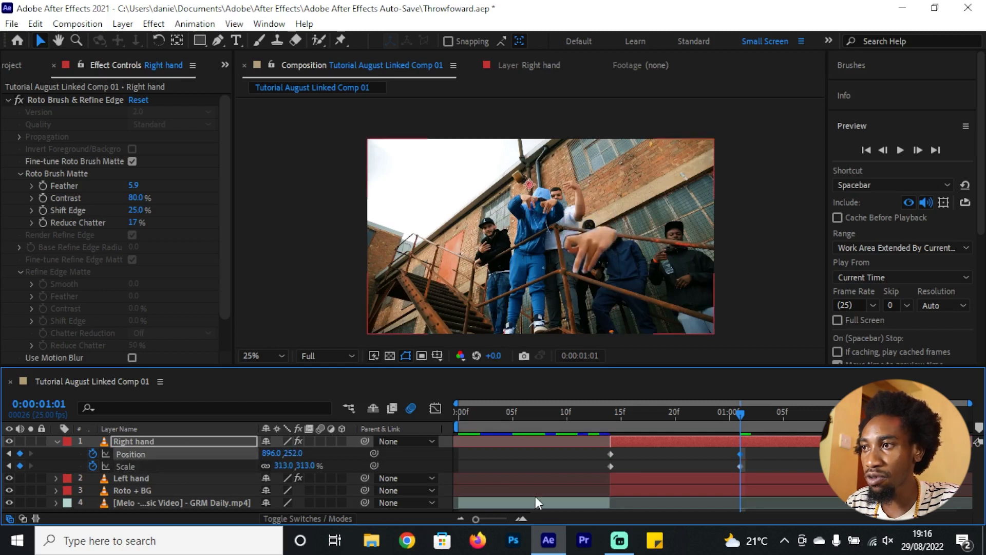
- At 0:00:01:12, move the Right hand layer diagonally down and right out of the frame, to Position 2432, 1364
drag(740, 413, 857, 446)
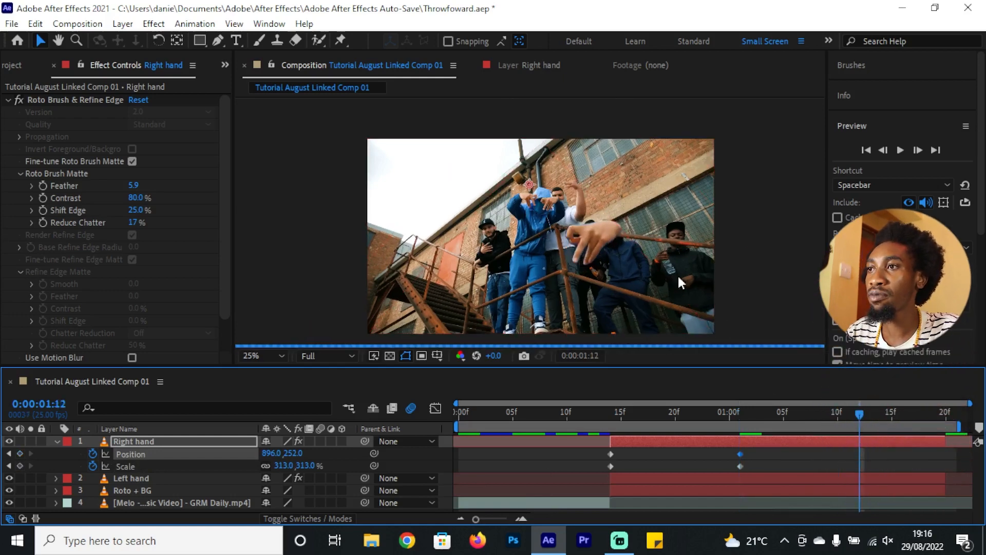
key(comma)
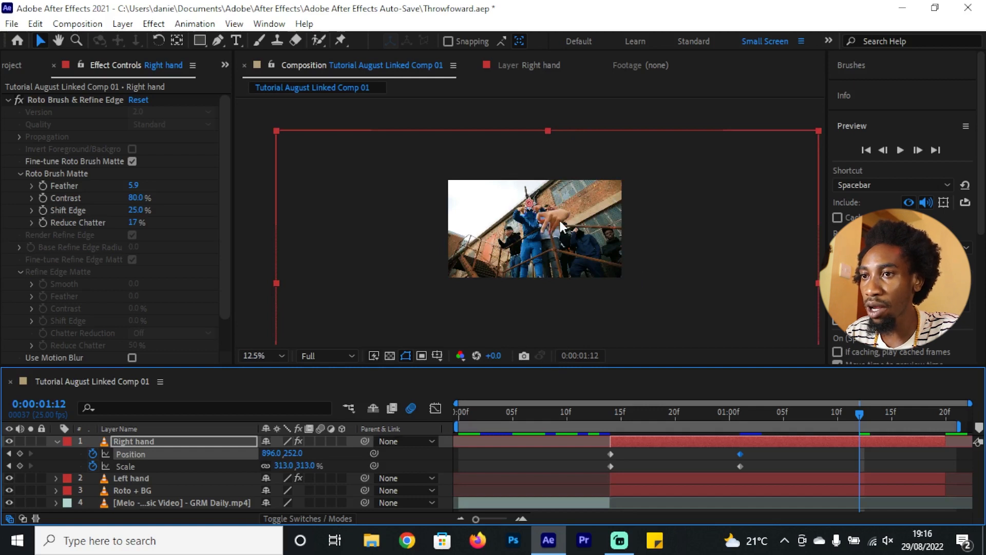
drag(558, 221, 697, 328)
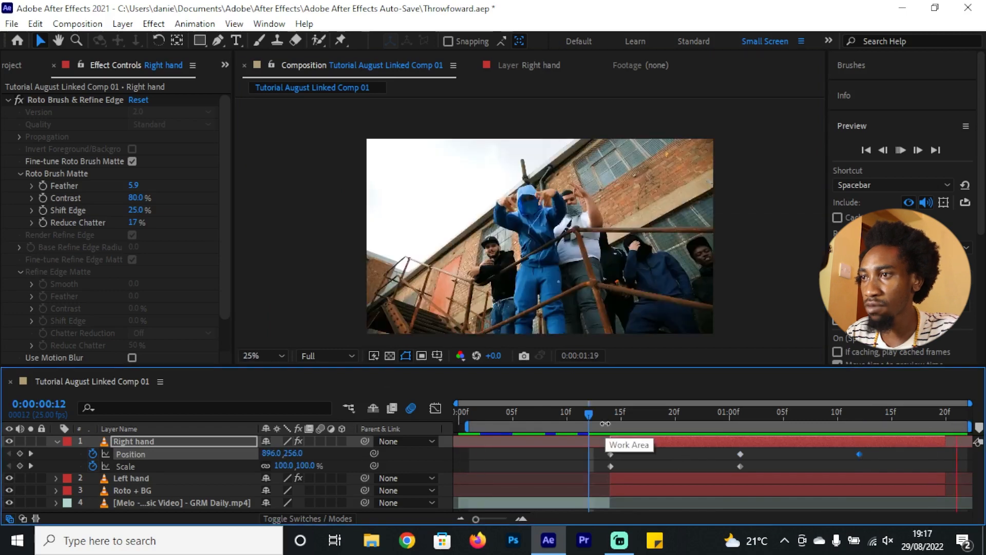
- Play back the composition to check the right hand's throwing animation
drag(564, 414, 519, 417)
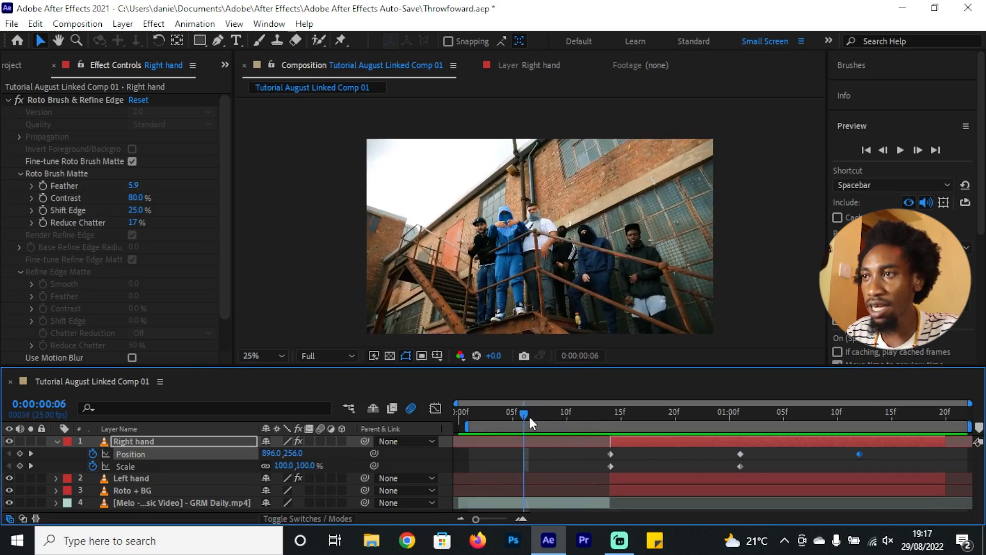
key(space)
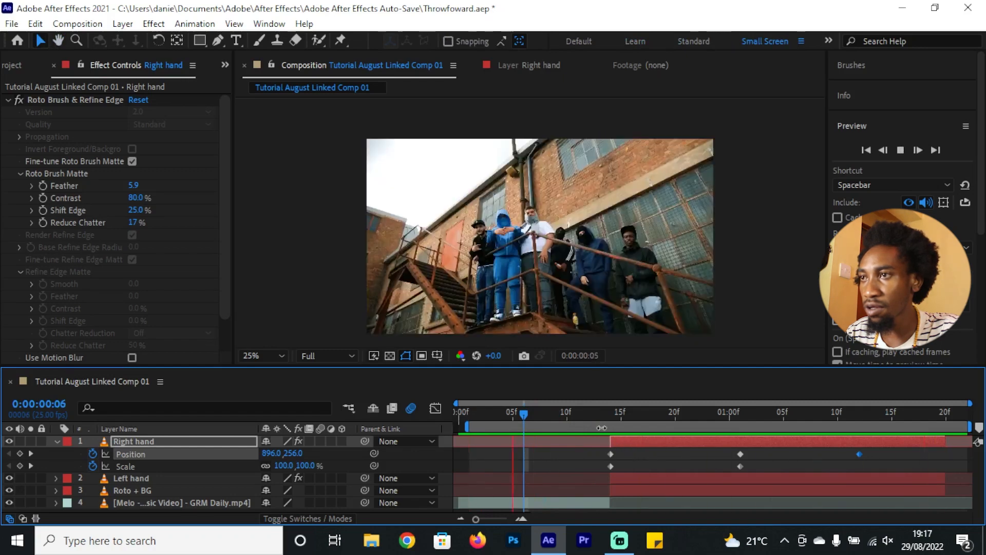
key(space)
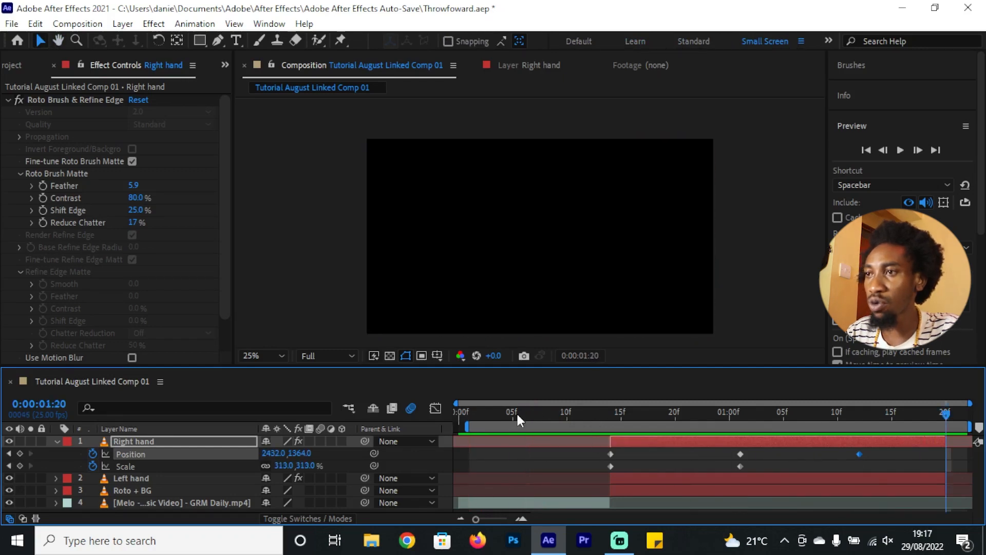
- Copy the Right hand layer's Position and Scale keyframes from 0:00:01:01 and paste them at 0:00:01:04
drag(534, 411, 739, 436)
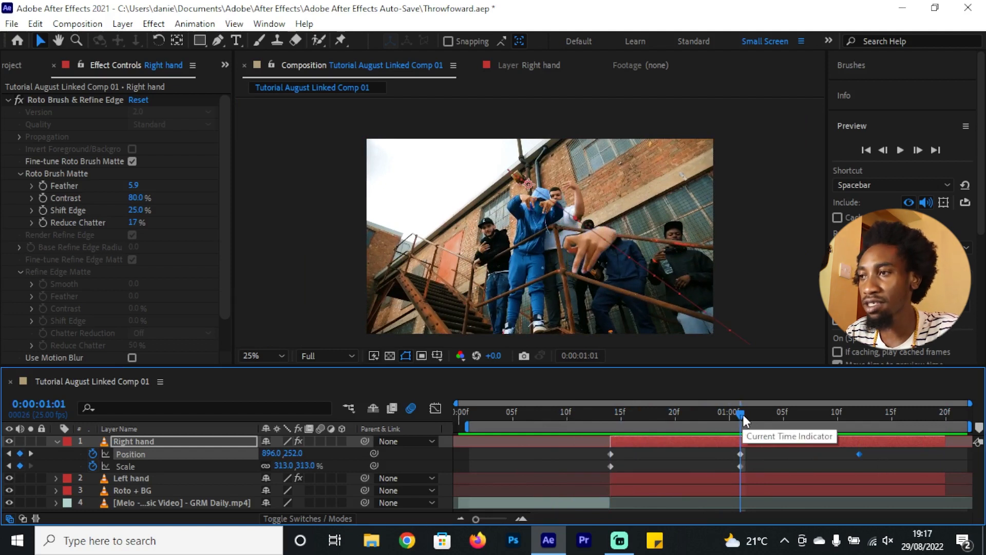
drag(743, 418, 733, 468)
key(ctrl+c)
key(ctrl+v)
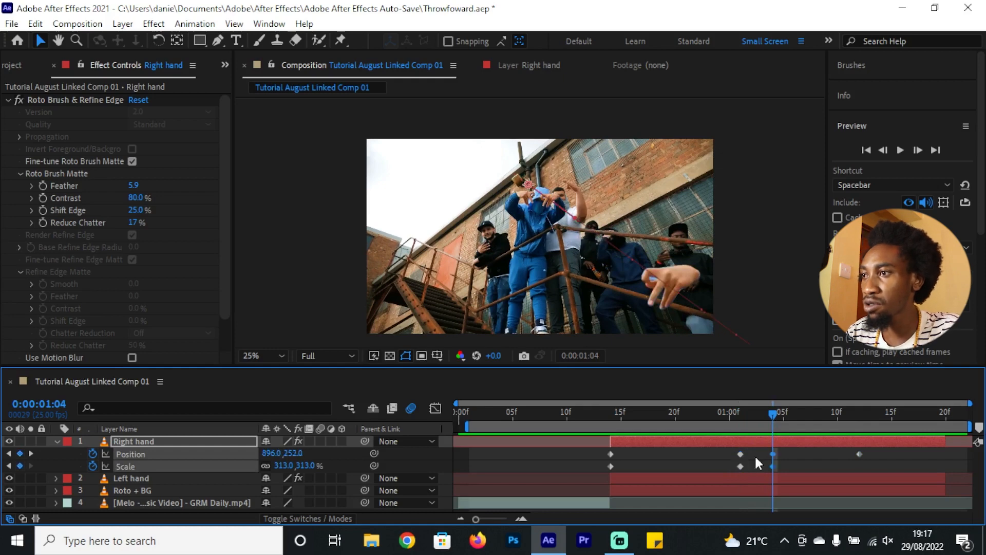
- Retime the Right hand layer's later keyframes to 0:00:01:02, 0:00:01:06 and 0:00:01:17, and apply Easy Ease to all its keyframes
drag(768, 413, 913, 454)
drag(800, 451, 753, 452)
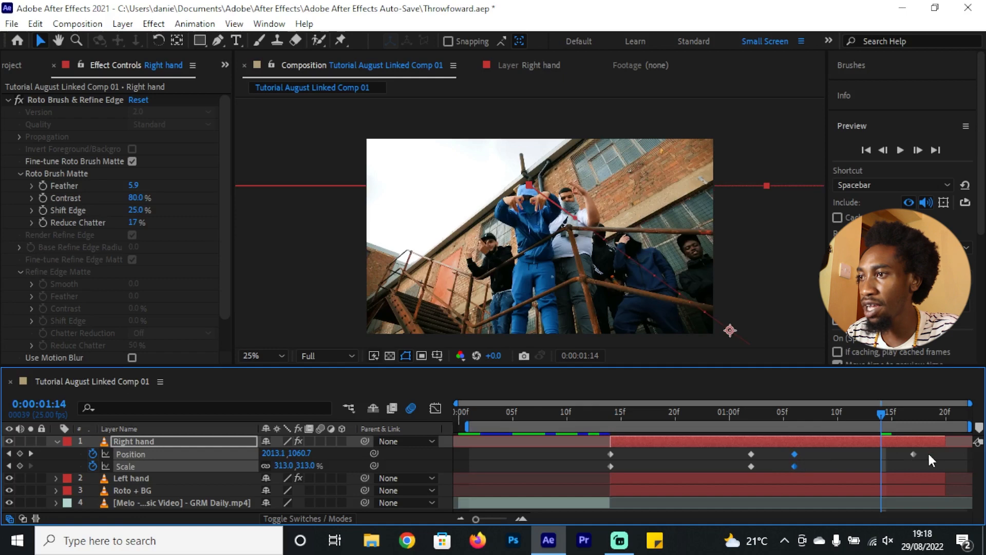
drag(927, 451, 602, 466)
right_click(611, 466)
mouse_move(686, 461)
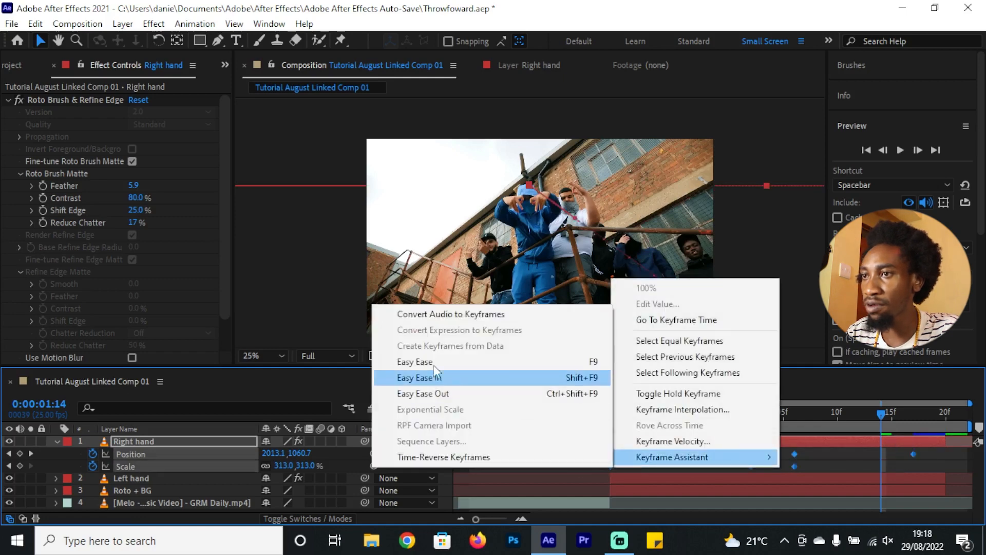
click(432, 362)
- Play back and scrub the composition to check the right hand's eased motion
click(578, 418)
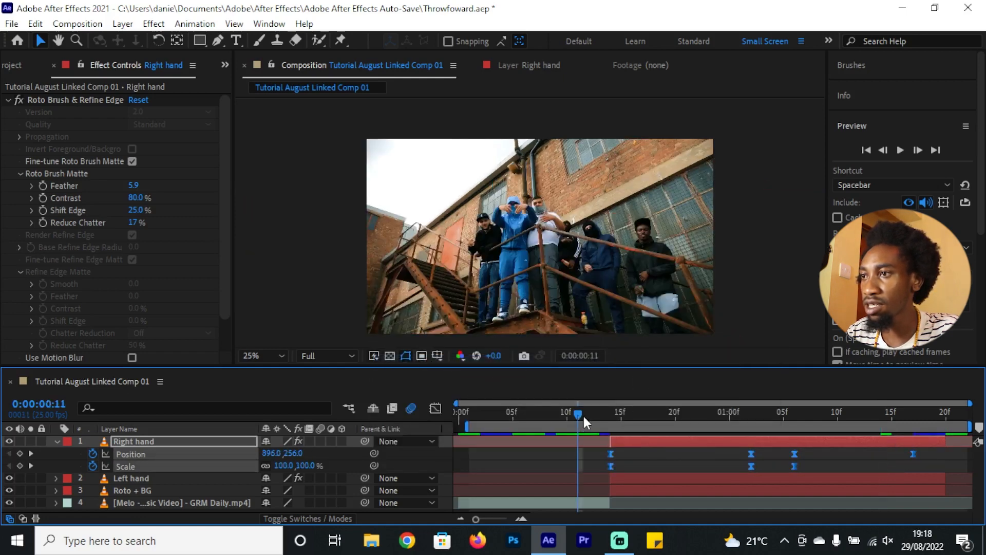
key(space)
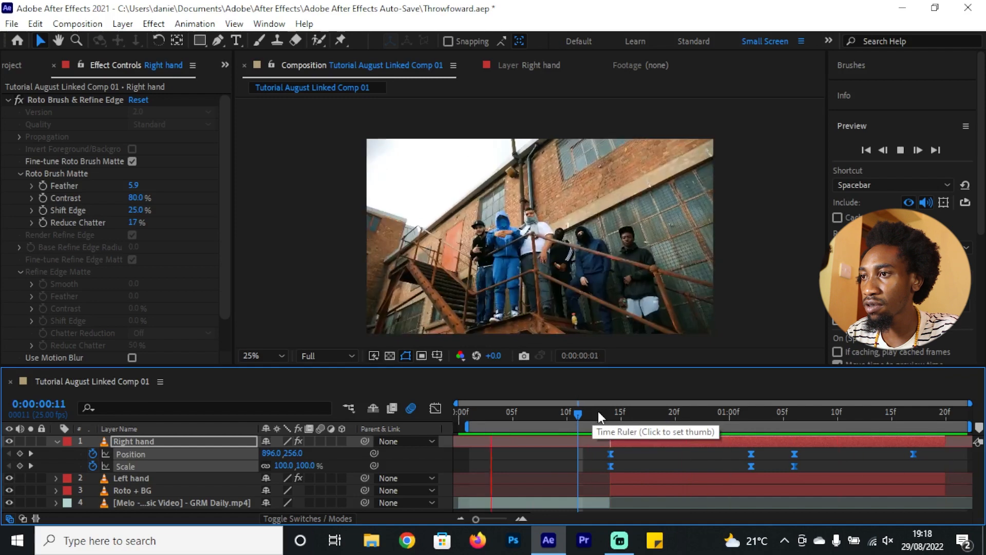
key(space)
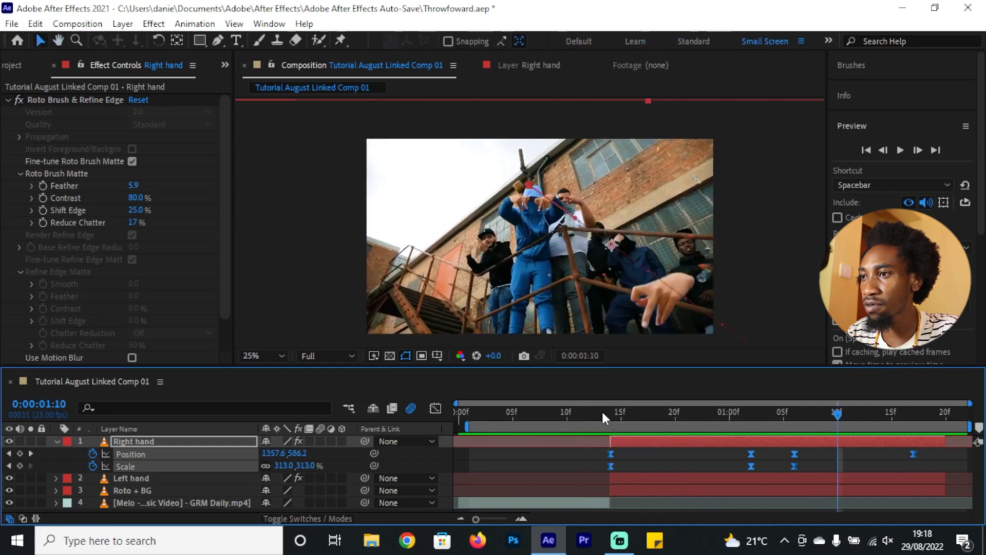
drag(603, 412, 751, 415)
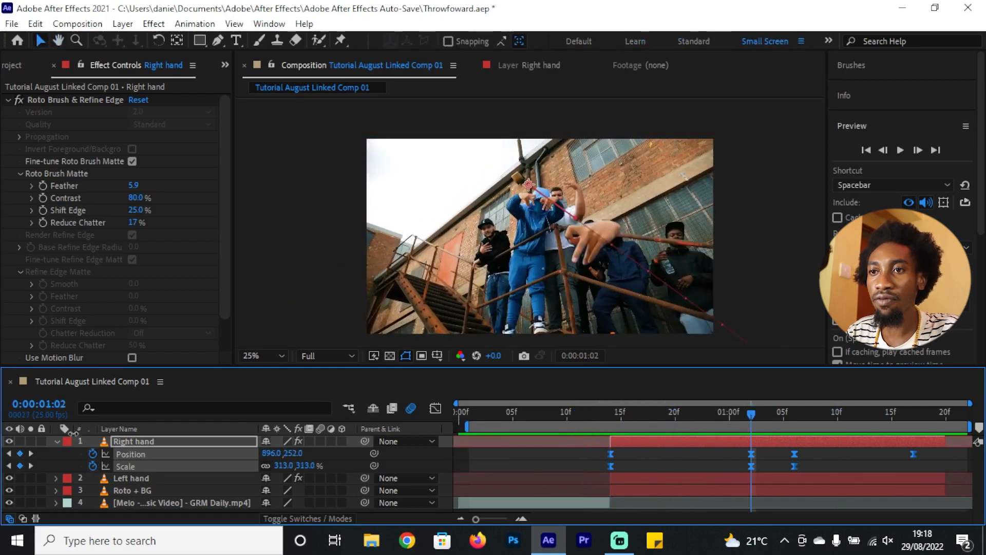
- Collapse the Right hand layer's properties and show the Left hand layer's Position and Scale at 0:00:00:14
click(57, 441)
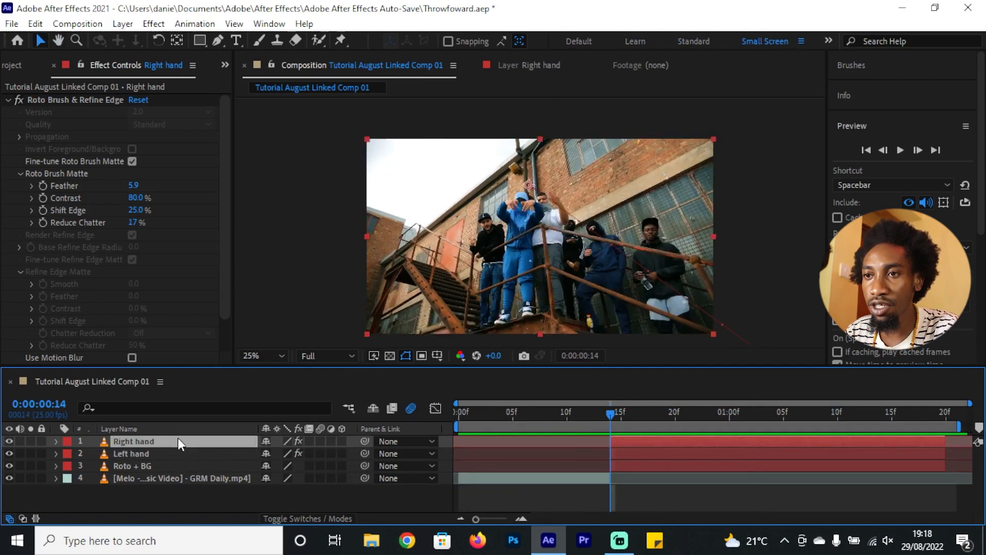
key(u)
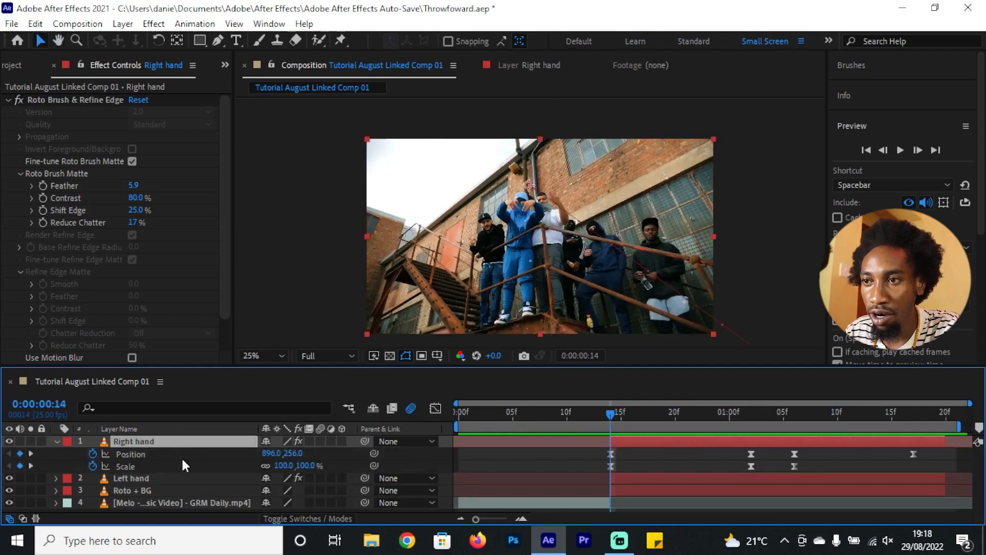
click(32, 464)
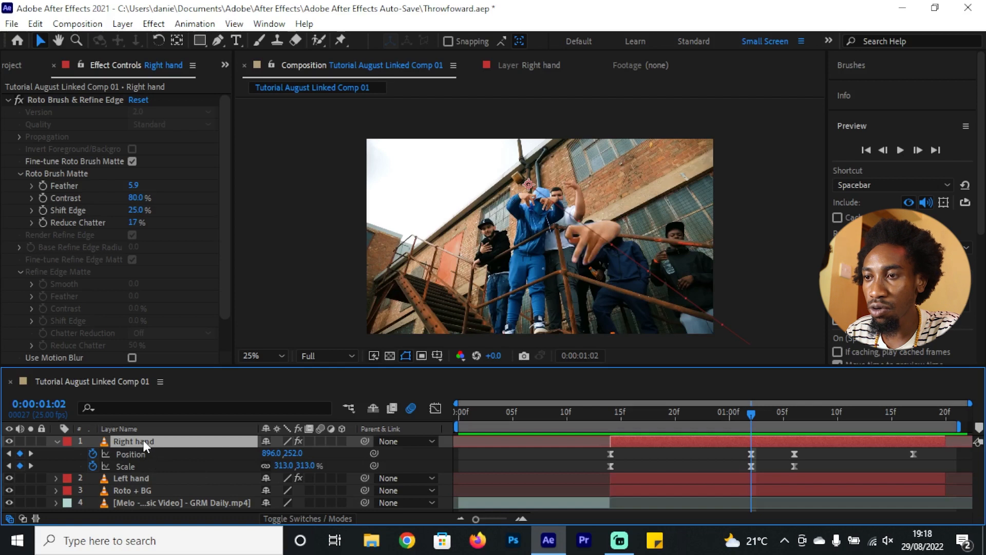
key(u)
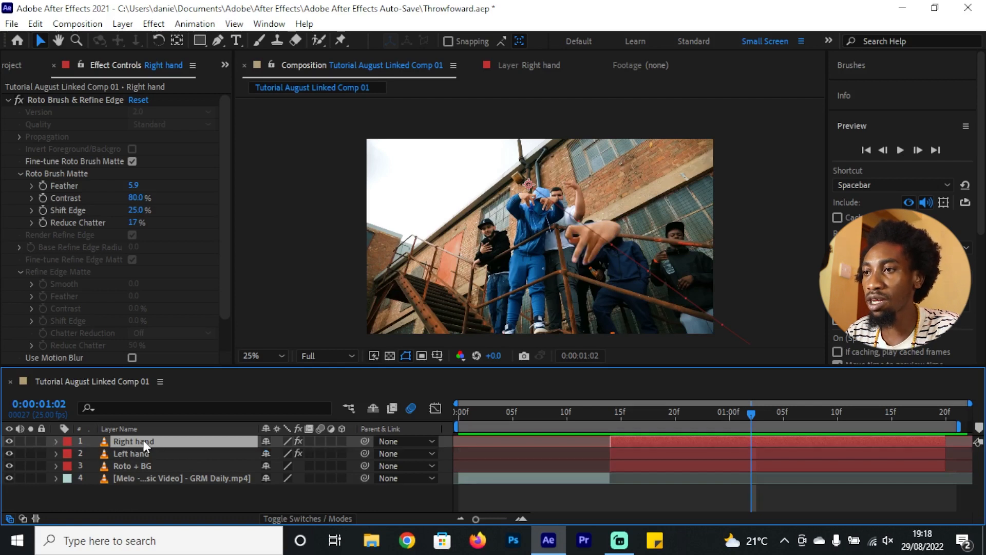
click(149, 455)
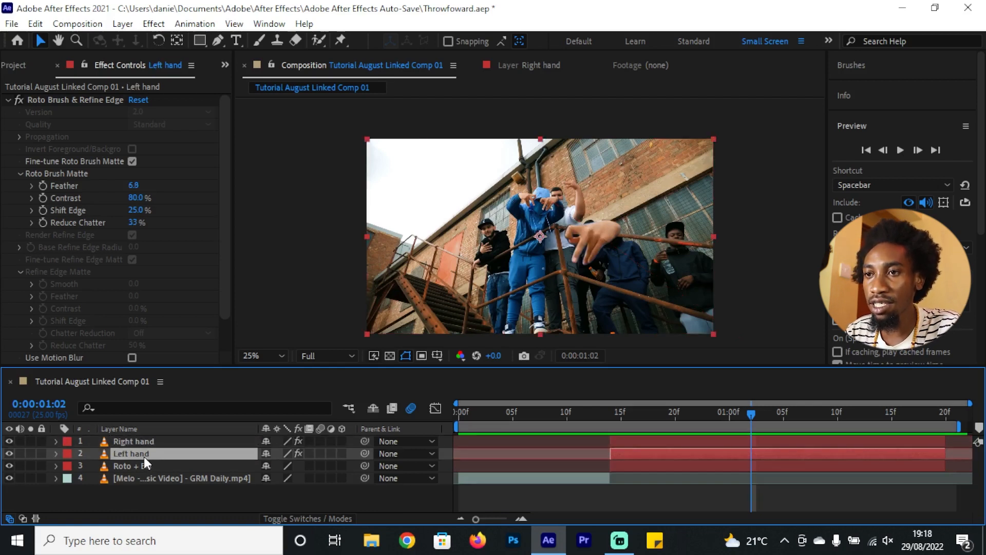
key(s)
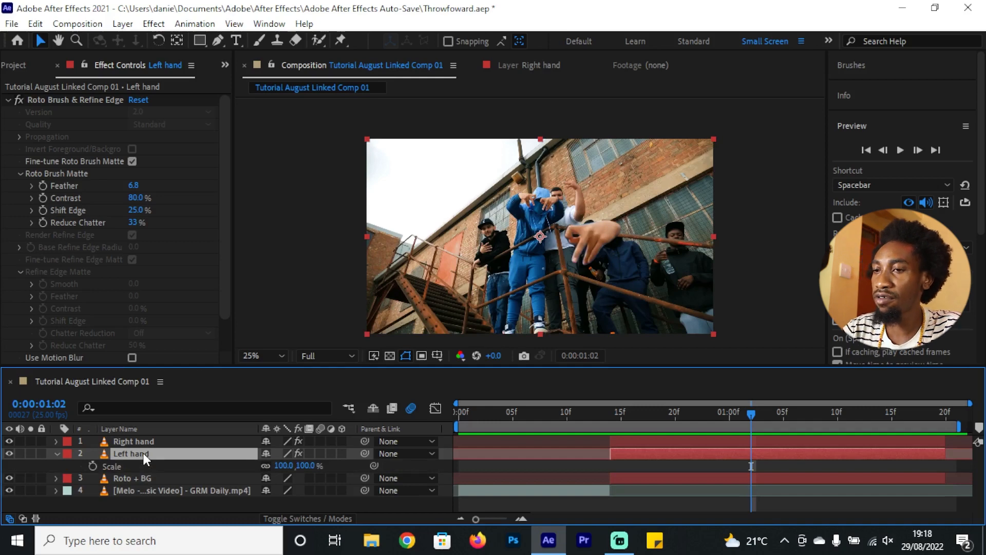
key(shift+p)
key(j)
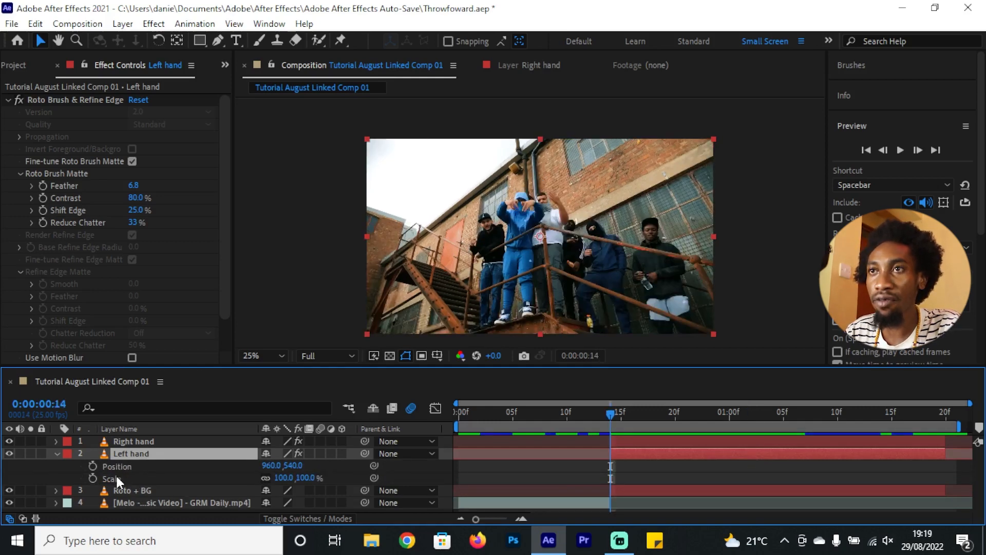
- Solo the Left hand layer and move its anchor point just above the hand, to about 788, 264
click(177, 42)
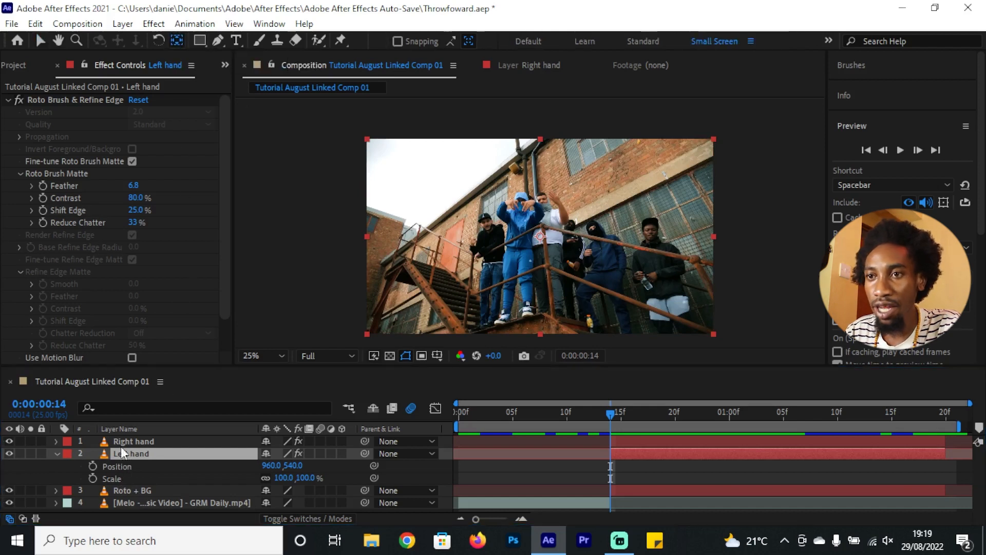
click(31, 452)
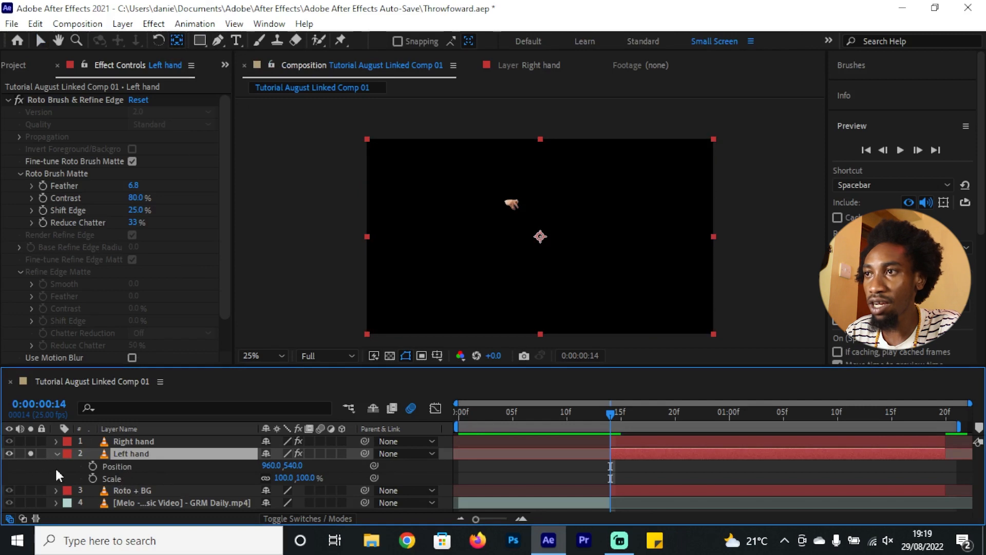
drag(539, 237, 510, 188)
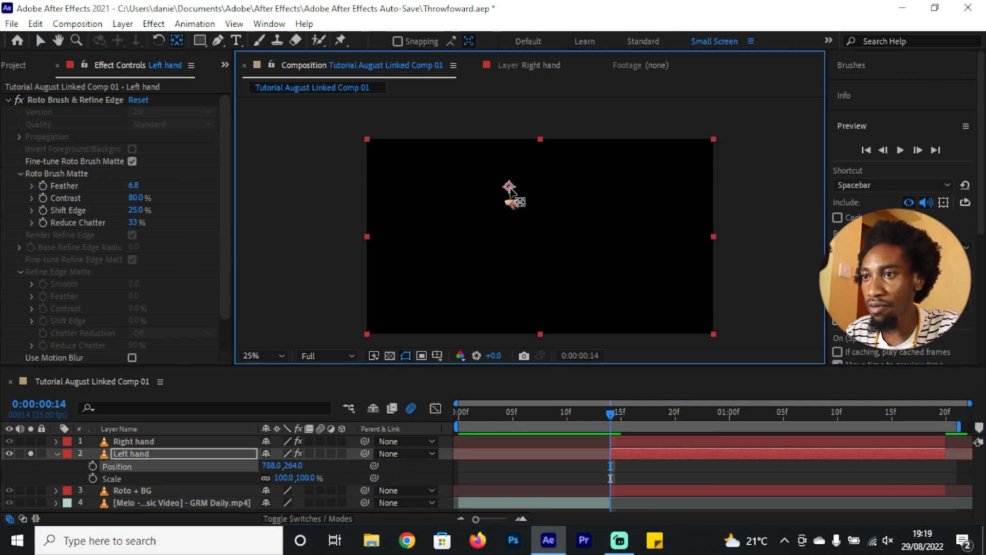
click(39, 41)
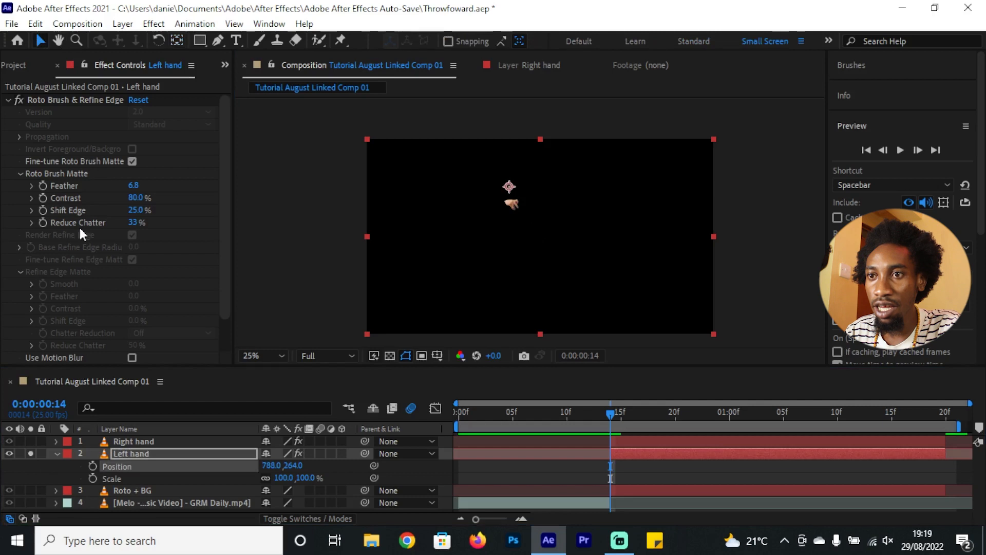
- Start Left hand Position and Scale keyframes at 0:00:00:14, and set its Scale to 313% at 0:00:01:02
click(92, 466)
click(92, 478)
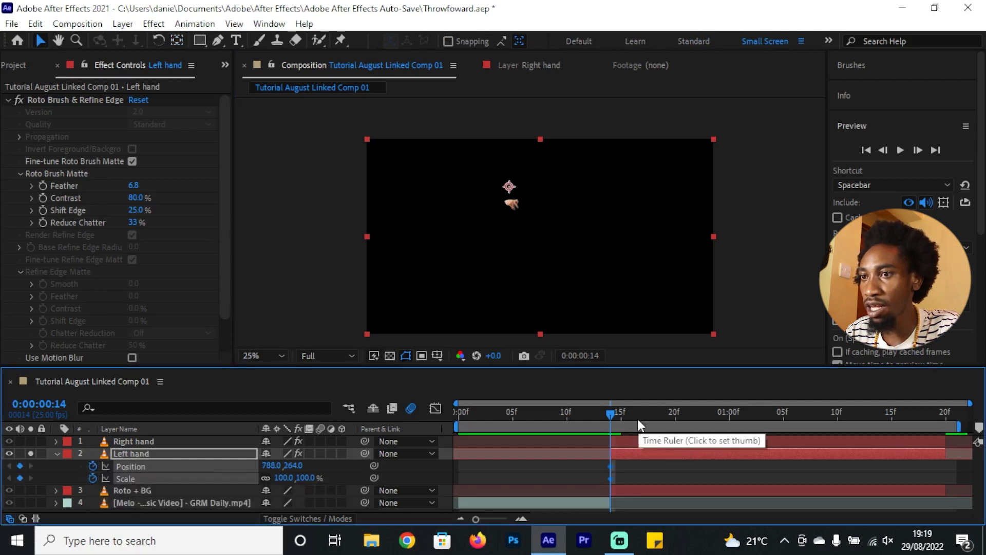
click(127, 441)
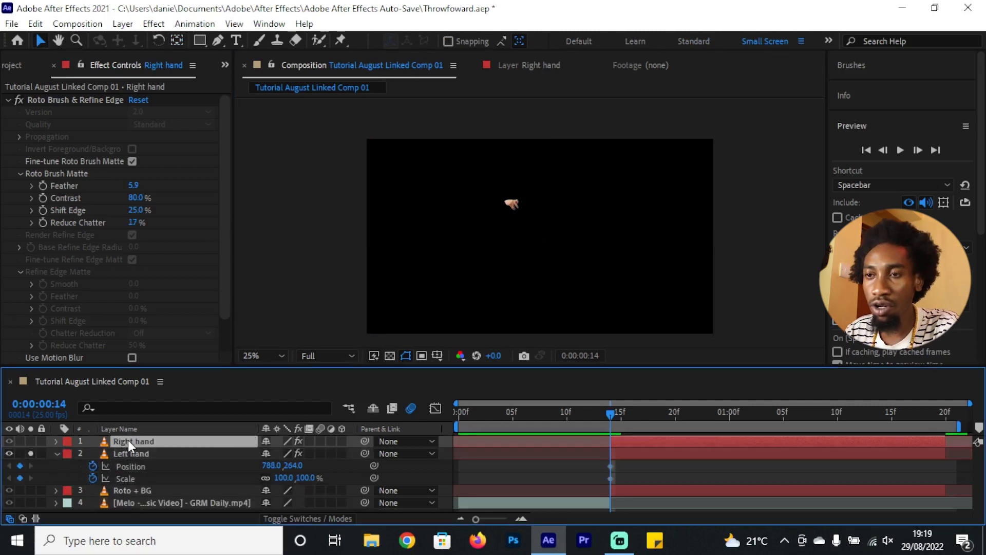
key(u)
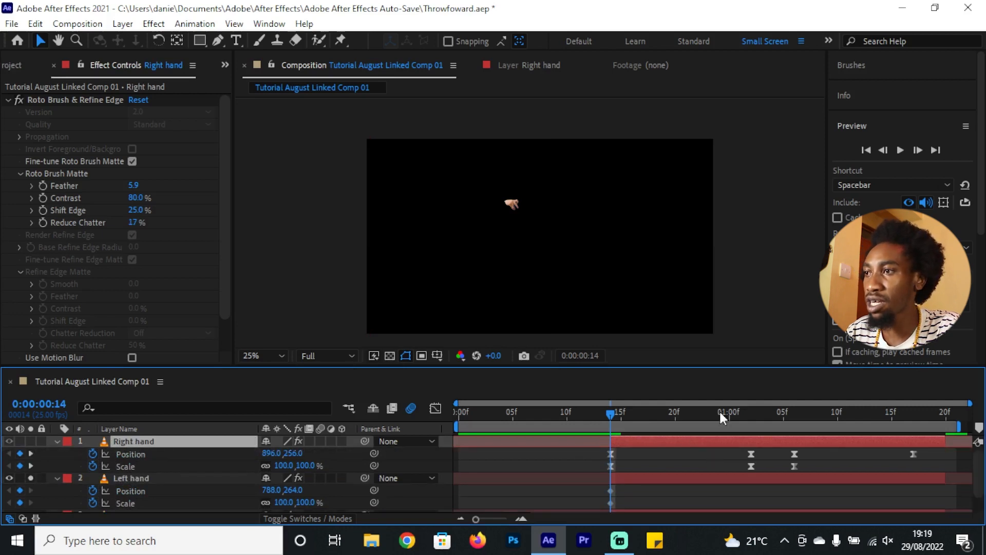
click(745, 414)
scroll(801, 459, down, 1)
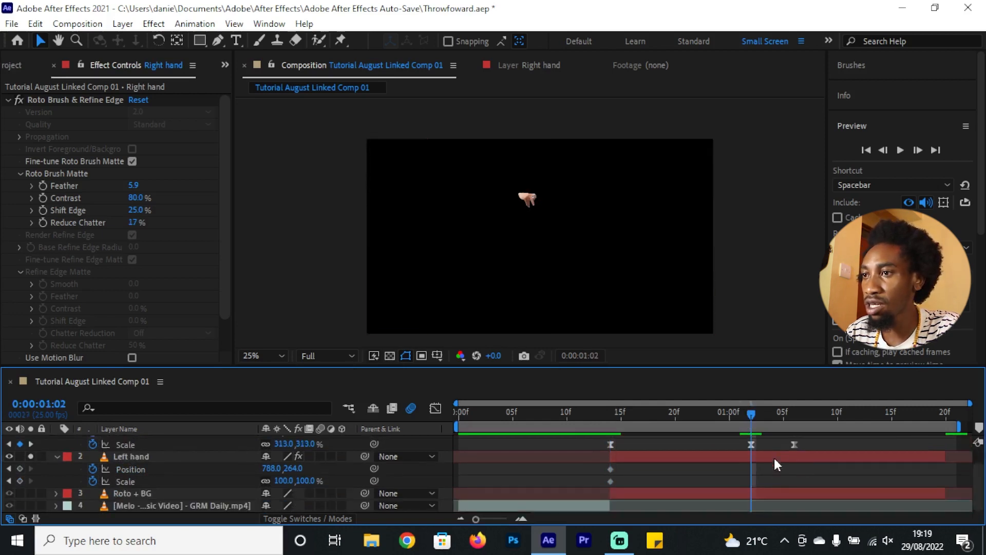
click(277, 480)
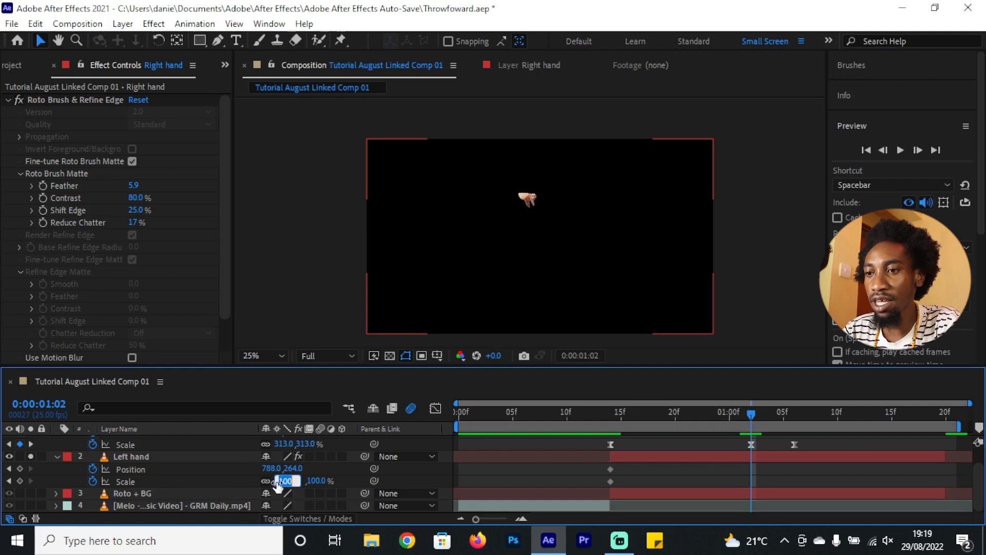
key(Return)
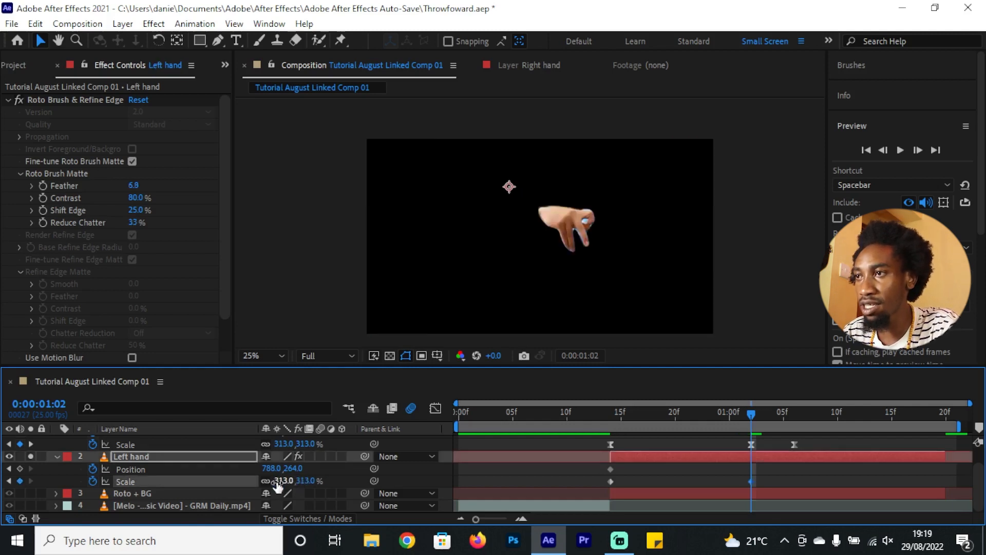
- Set the Left hand's Position to 267, 264 at 0:00:01:02, and repeat its Position and Scale as keyframes at 0:00:01:06
click(144, 468)
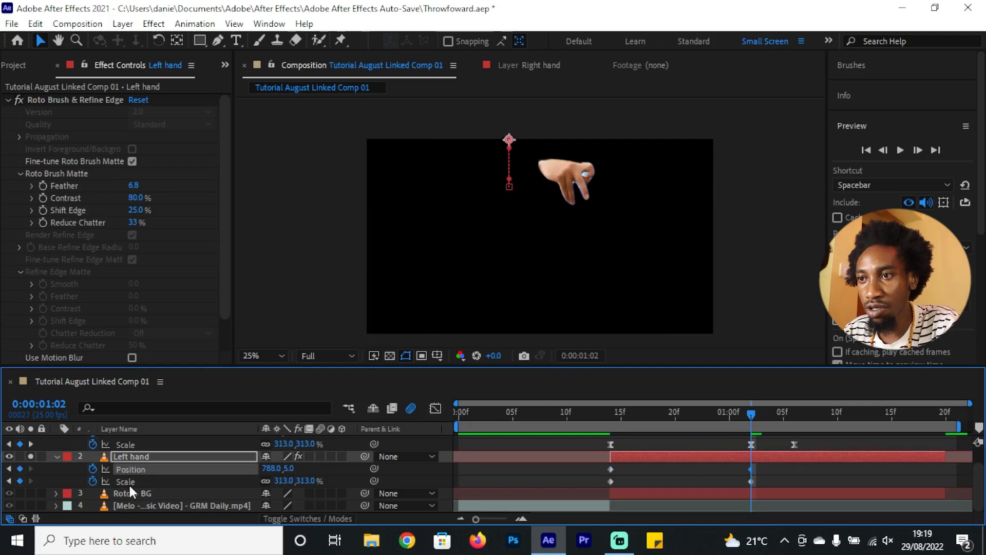
drag(269, 468, 172, 480)
drag(752, 417, 798, 423)
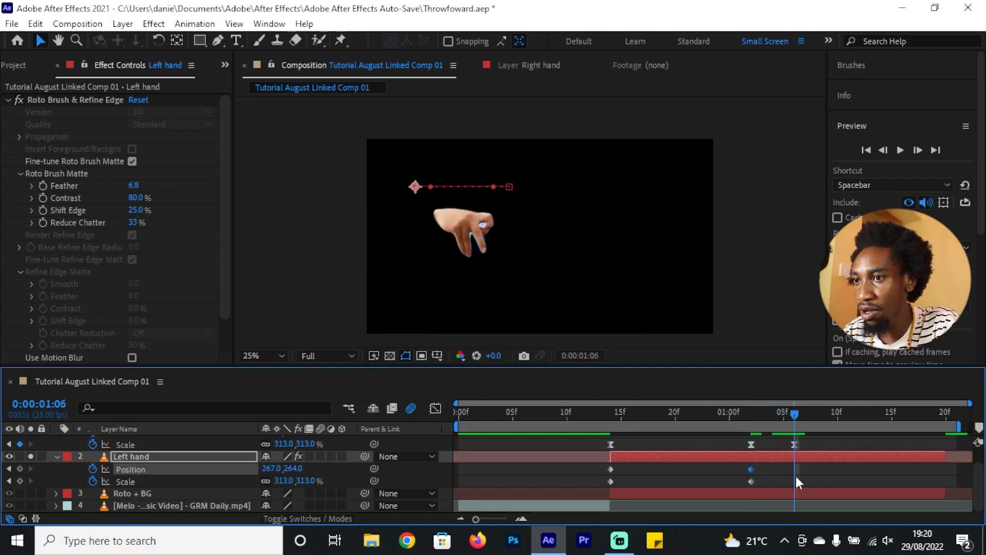
click(20, 480)
- At 0:00:01:17, move the Left hand layer diagonally down and left out of the frame, to about Position -1221, 1456
drag(889, 412, 911, 418)
scroll(908, 442, up, 2)
scroll(905, 434, down, 2)
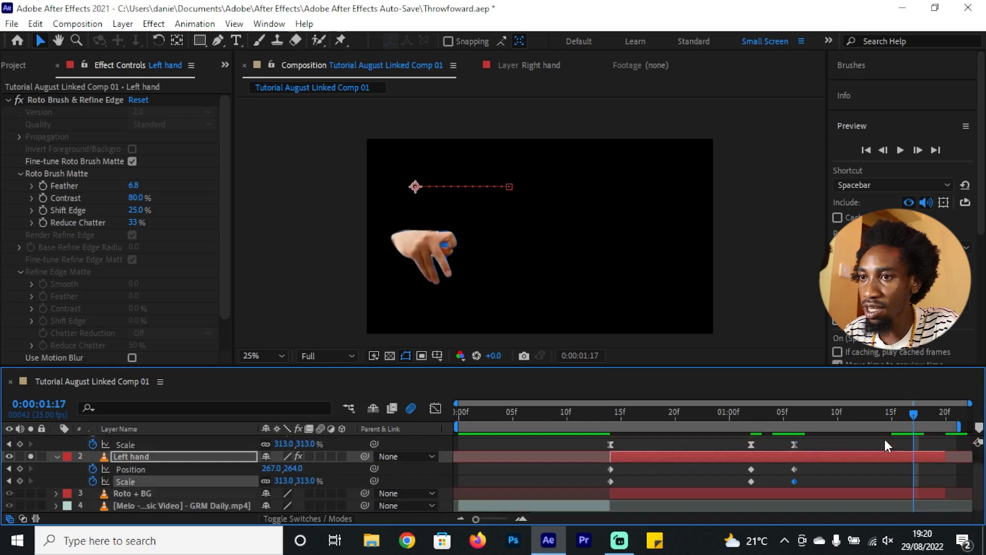
key(comma)
drag(488, 244, 344, 347)
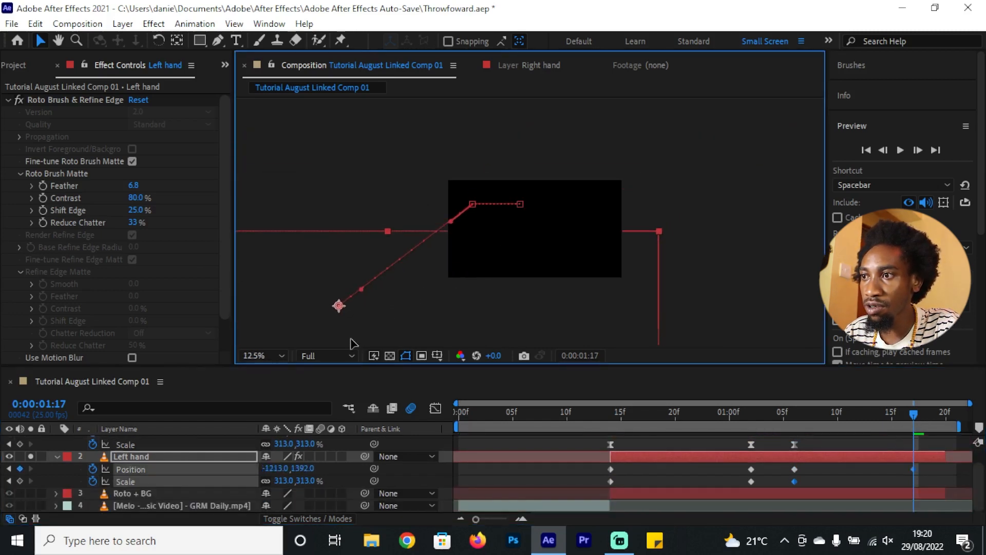
- Apply Easy Ease to all Left hand Position and Scale keyframes, and play back both hands' animation with the solo off
drag(921, 462, 582, 482)
right_click(610, 468)
mouse_move(700, 456)
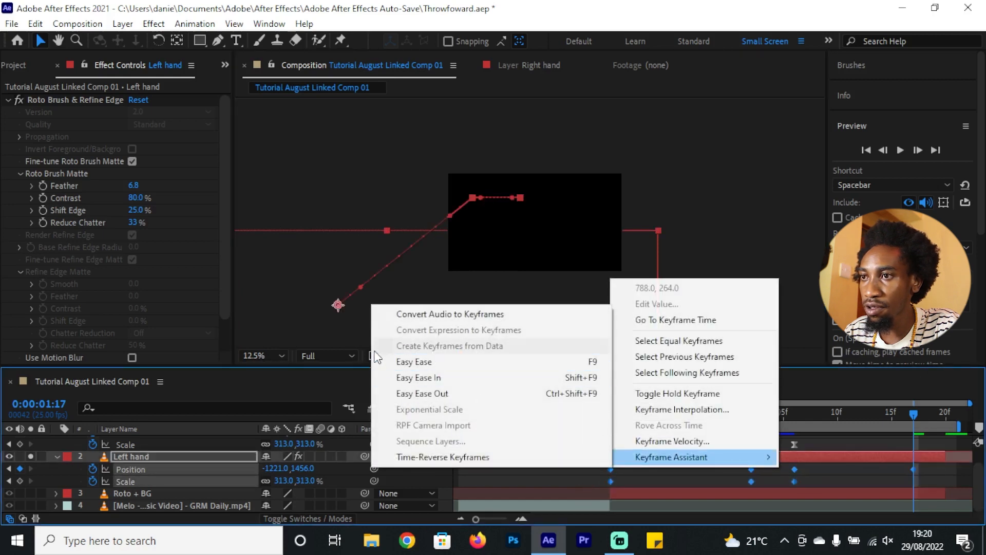
click(399, 361)
click(591, 412)
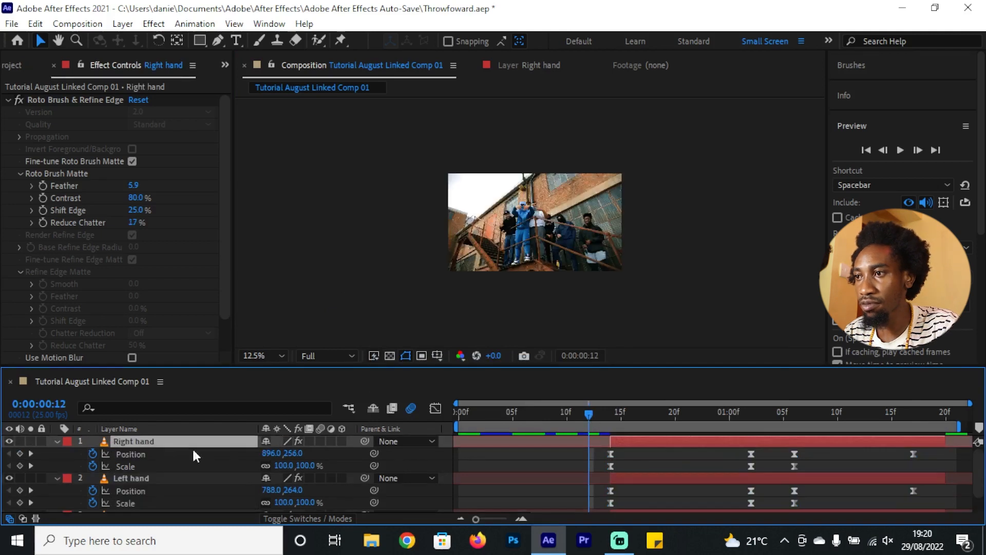
key(u)
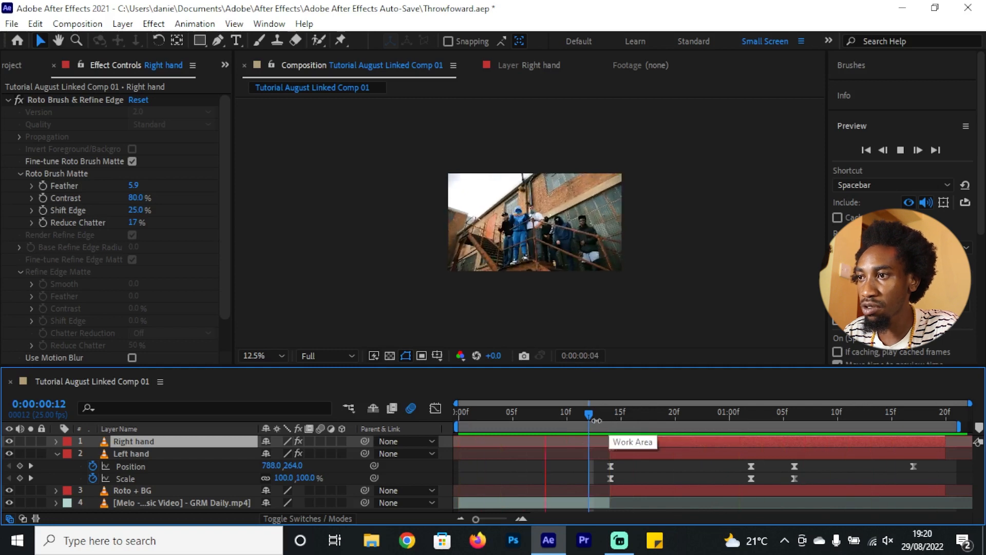
- Move the third Position and Scale keyframes of both hand layers to 0:00:01:09, and collapse the layers' properties
drag(592, 418, 786, 469)
click(819, 442)
key(u)
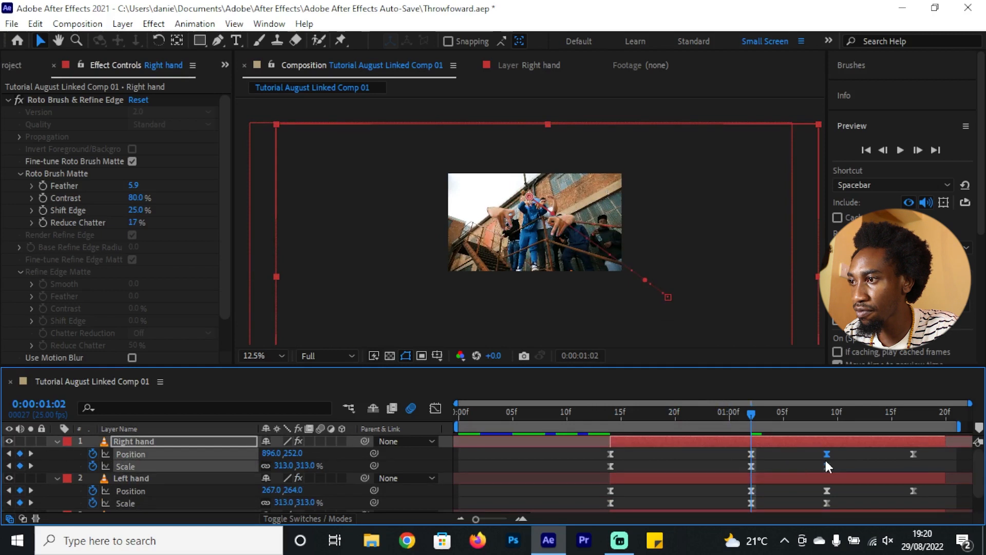
key(u)
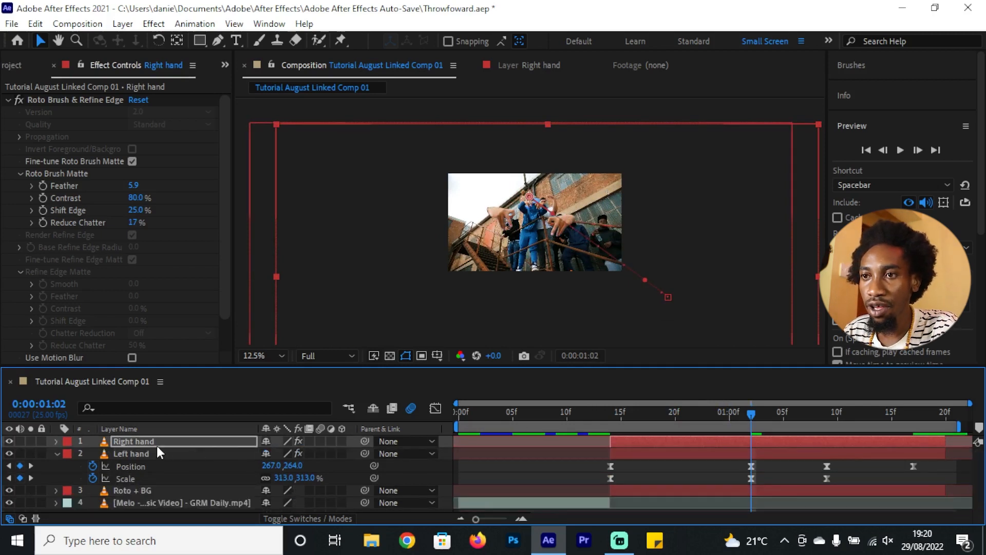
click(163, 453)
key(u)
key(Page_Down)
scroll(430, 200, up, 2)
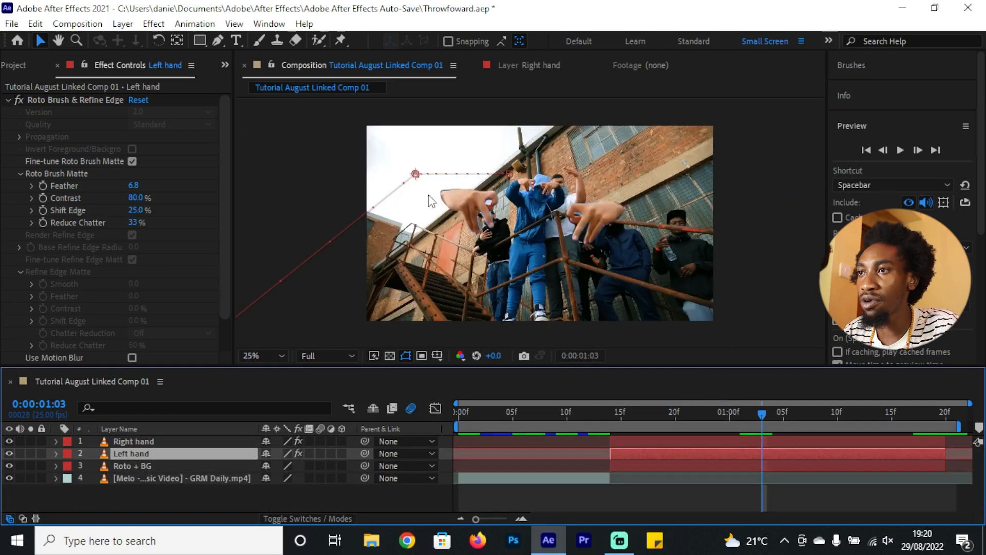
- Find the Tint color correction effect and apply it to the Left hand layer
click(873, 125)
click(880, 157)
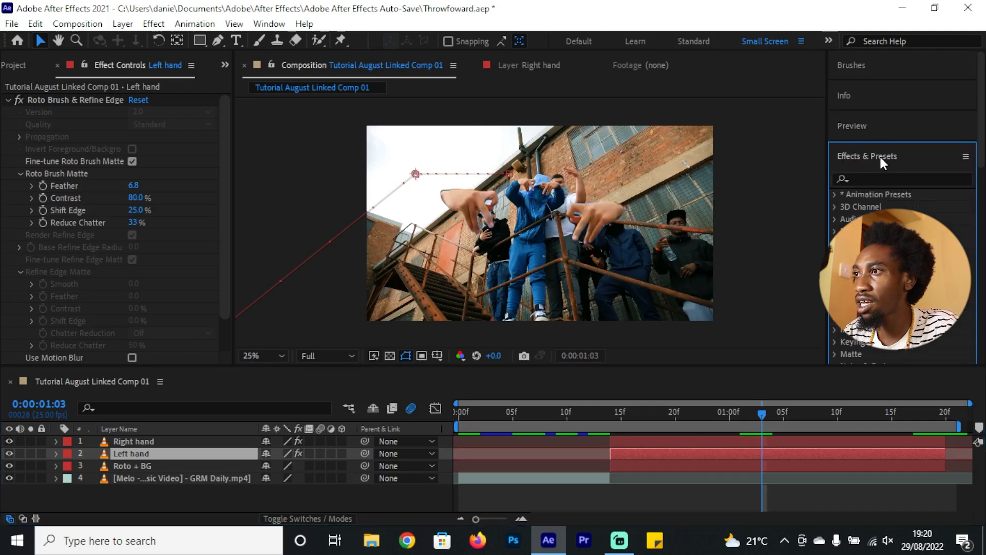
click(883, 177)
text(tint)
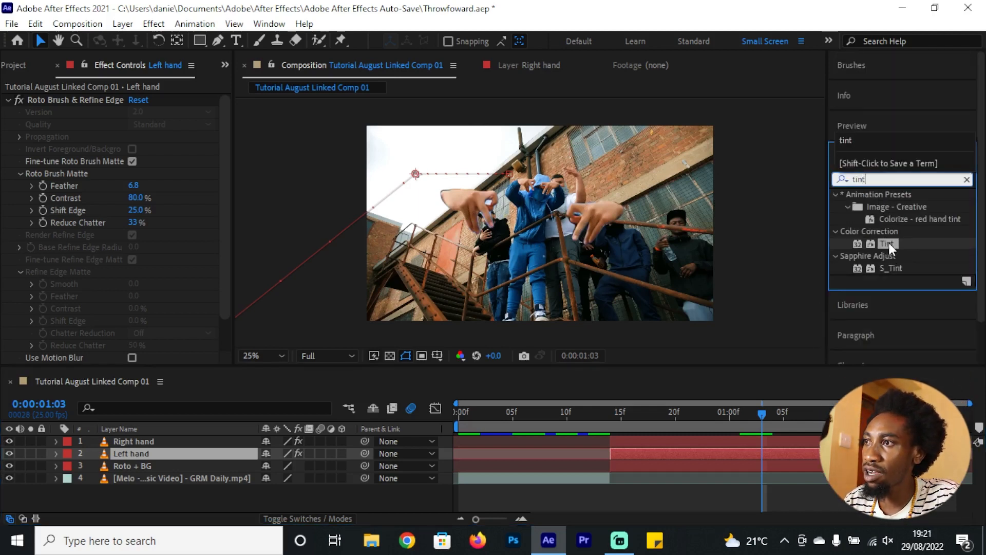
drag(888, 242, 174, 454)
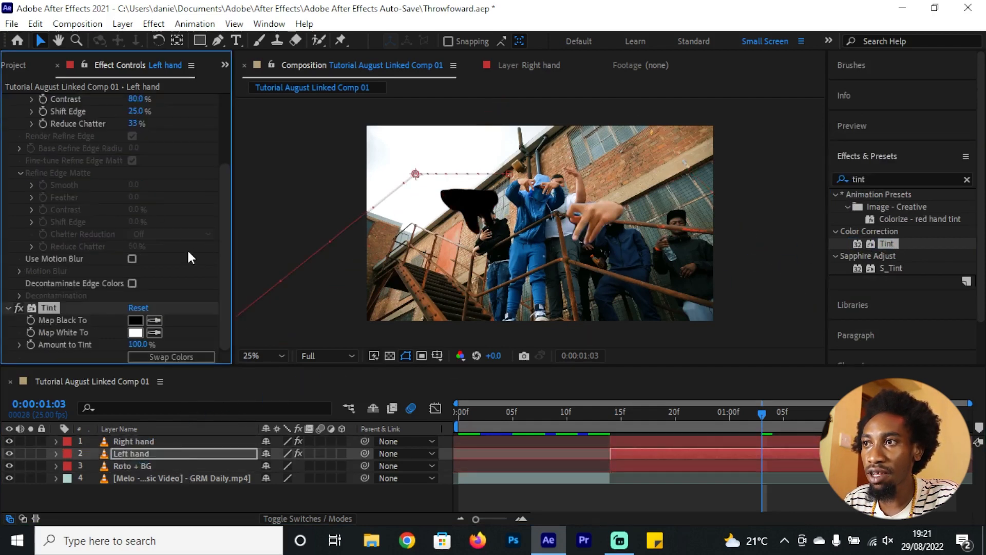
- Set the Left hand Tint's Map Black To color to white, FFFFFF
click(136, 321)
text(FFFFFF)
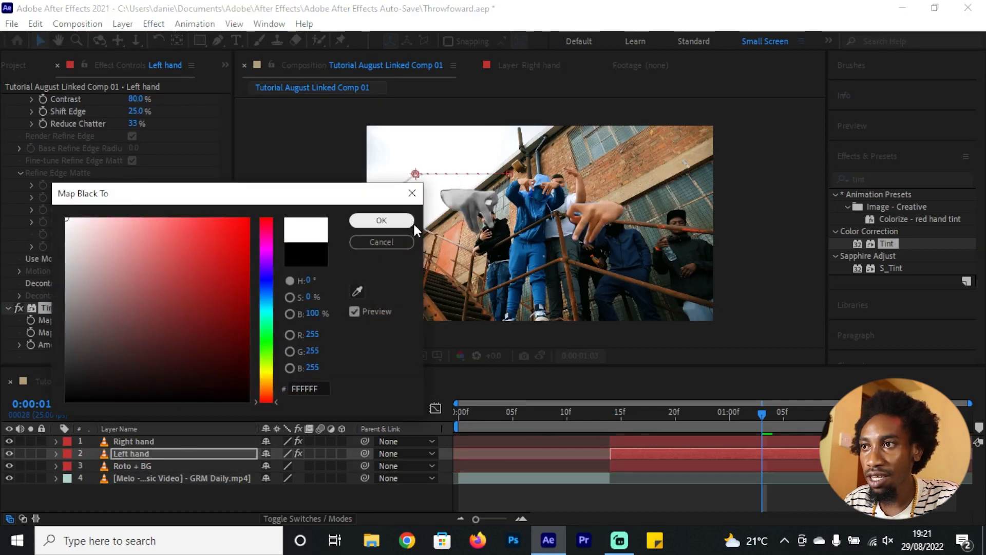
click(399, 221)
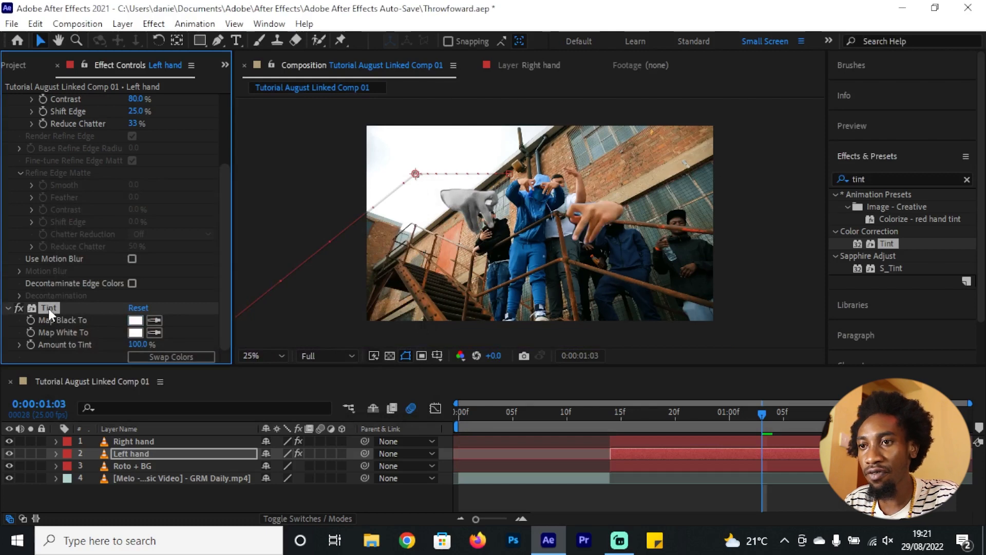
- Copy the Tint effect onto the Right hand layer and enable motion blur for both hand layers
click(133, 441)
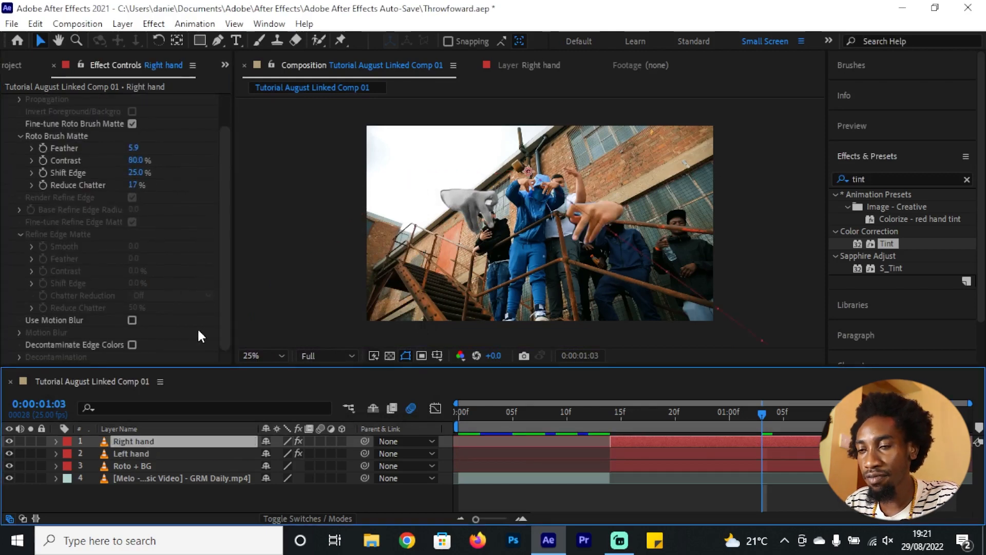
key(Return)
click(567, 413)
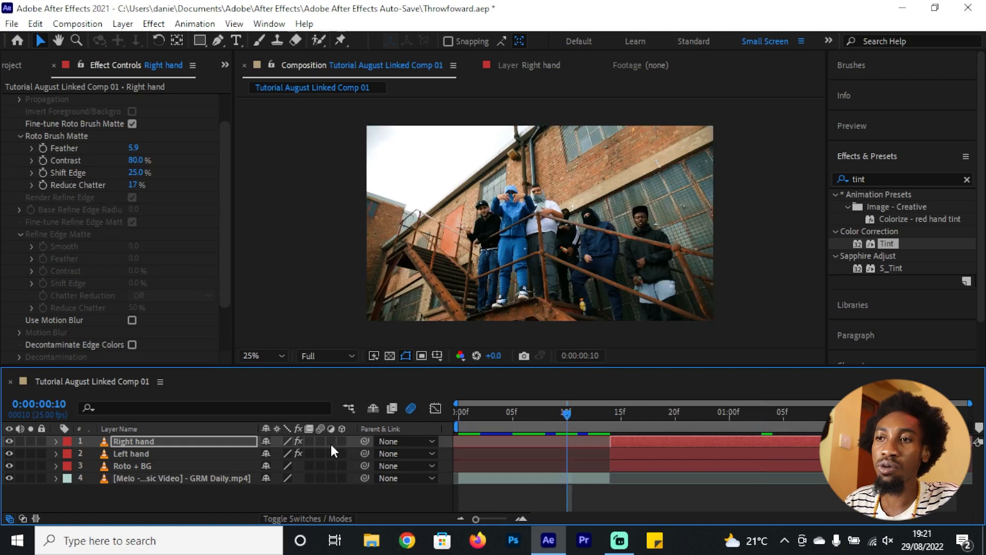
click(146, 455)
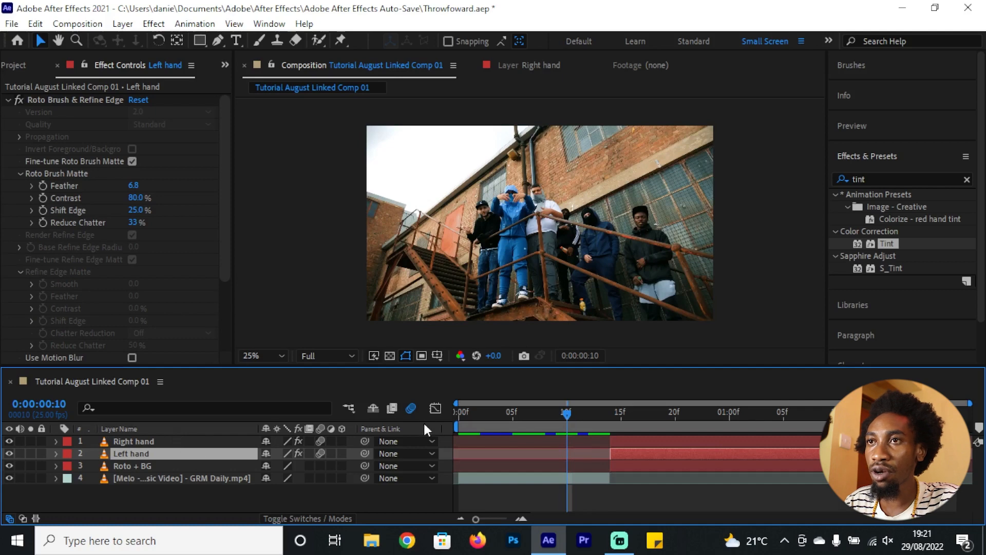
- Review the composition's advanced motion blur settings, such as shutter angle and samples per frame, and accept them
click(78, 23)
click(189, 61)
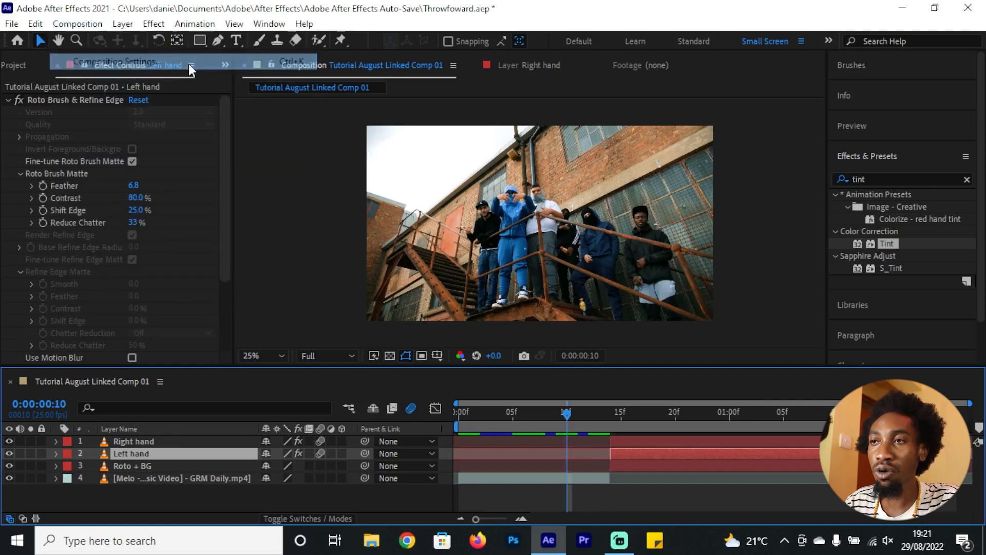
click(365, 131)
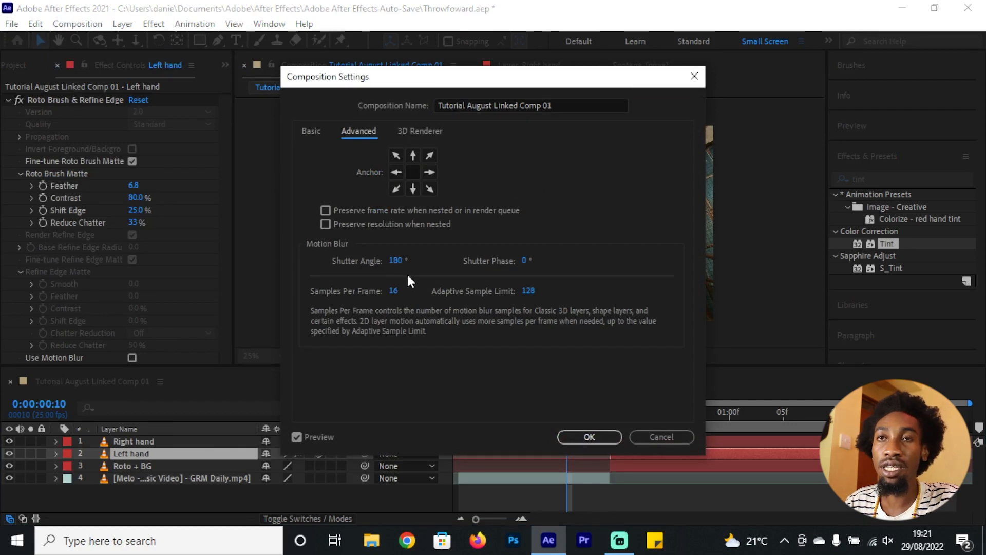
click(586, 436)
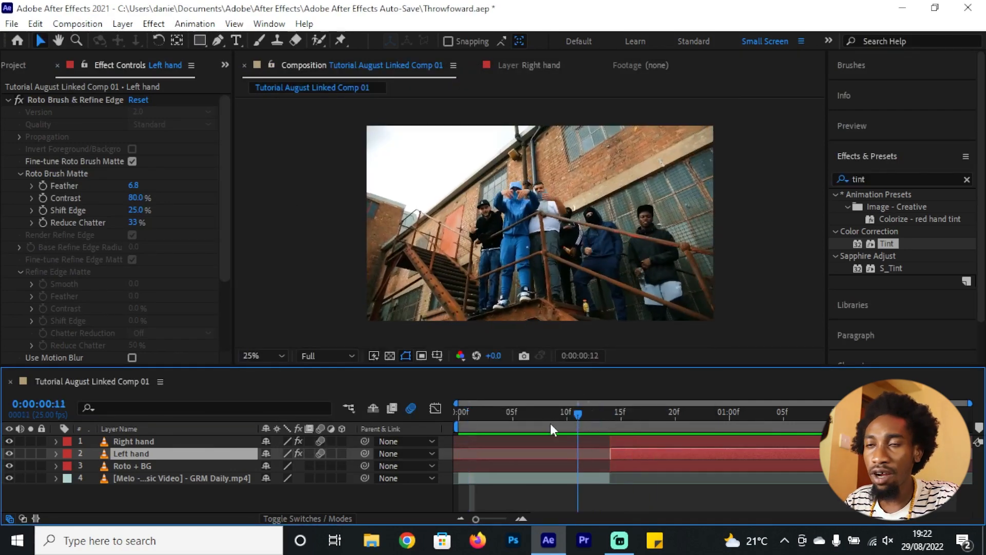
- Play back the composition from near its start and check the tinted, motion-blurred hands at 0:00:00:24
drag(550, 423, 466, 417)
key(space)
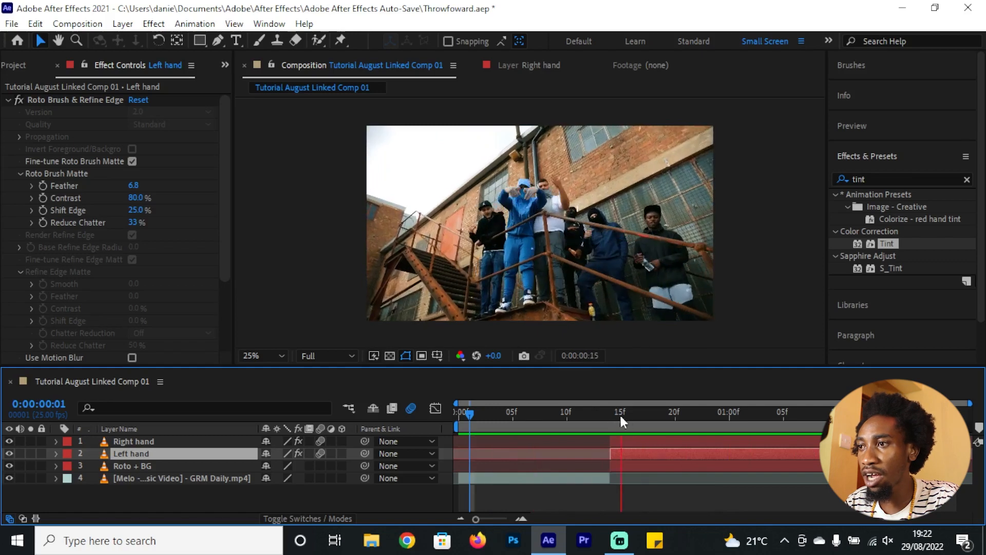
drag(620, 413, 719, 405)
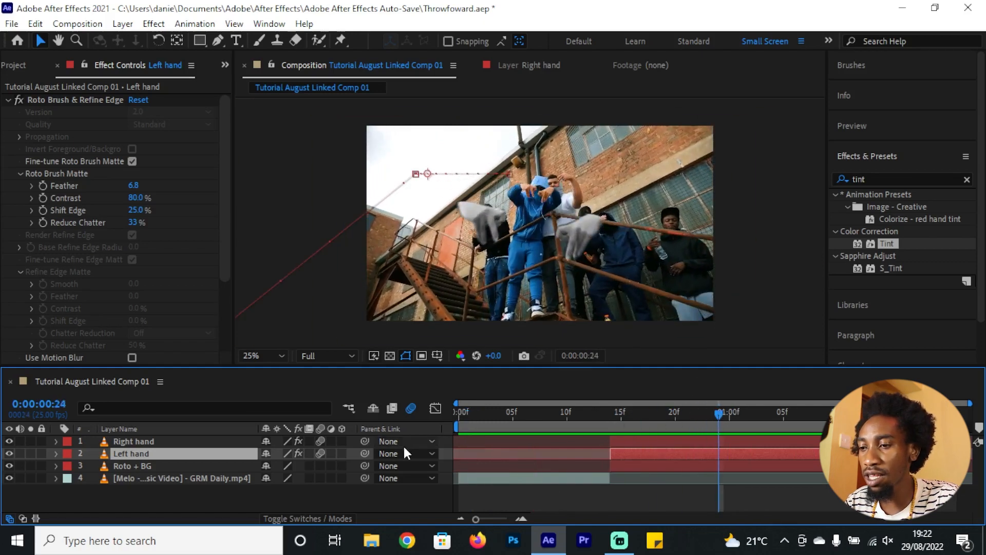
- At the Left hand's second keyframe, 0:00:01:02, move the layer inward and down to about Position 331, 360
key(u)
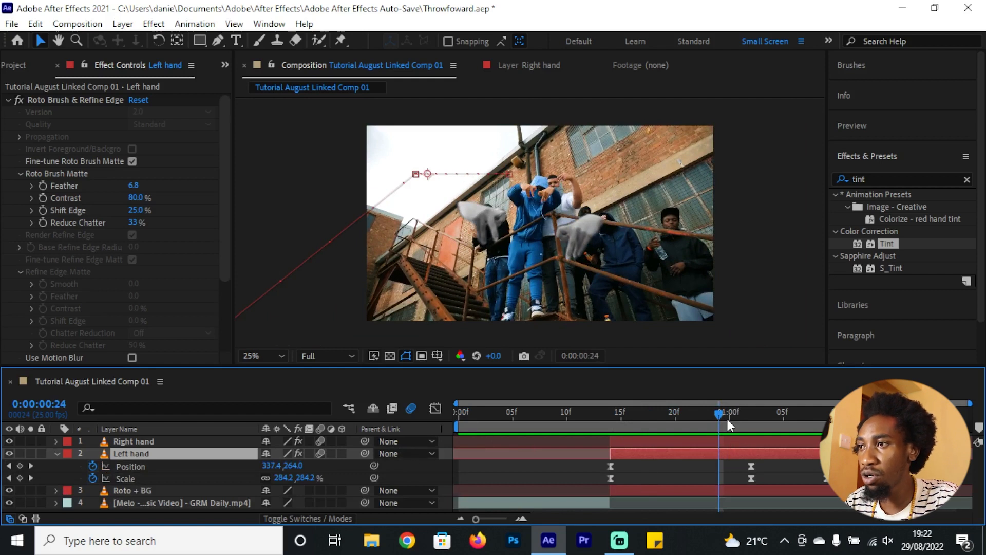
drag(728, 420, 751, 417)
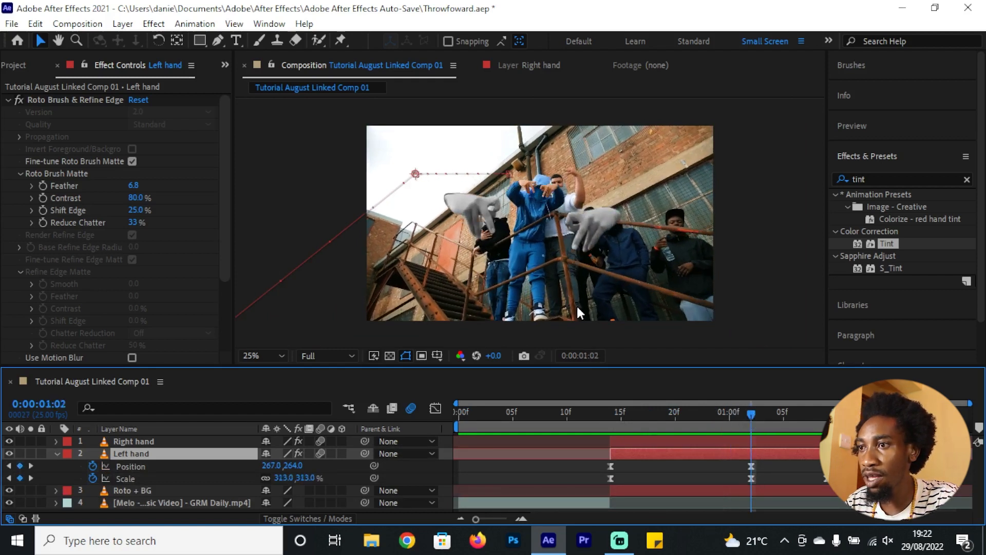
drag(475, 213, 489, 235)
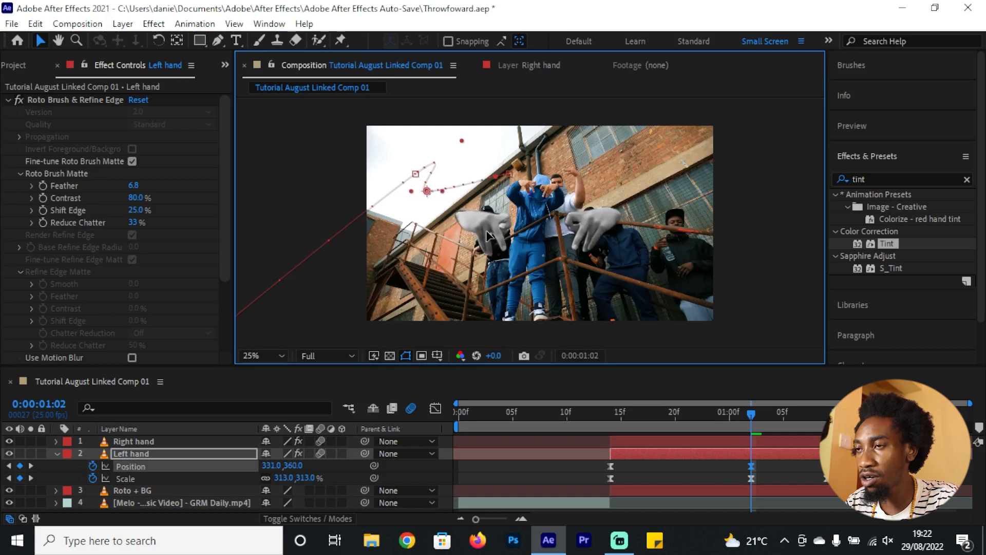
- Delete the Left hand's third Position and Scale keyframes at 0:00:01:09
click(698, 466)
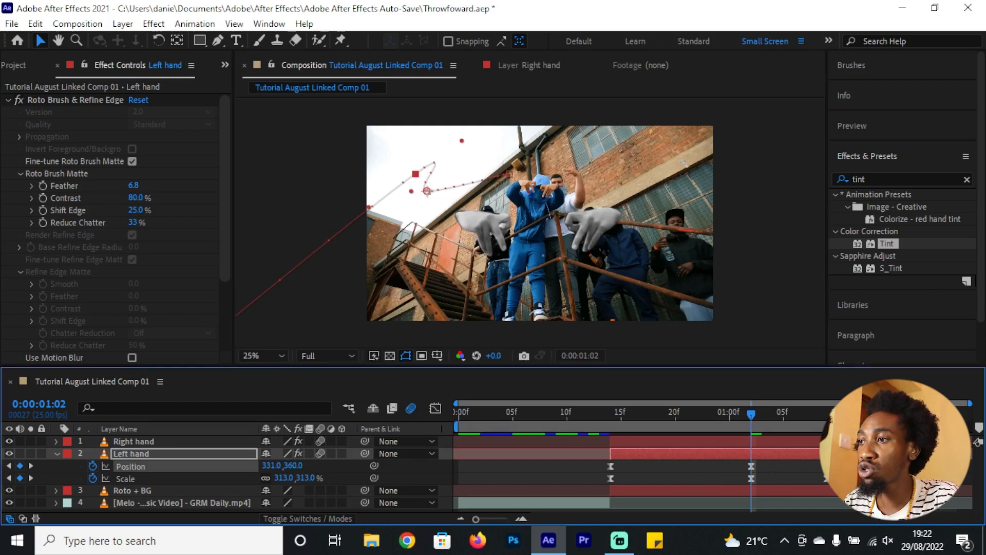
drag(851, 464, 815, 479)
key(Delete)
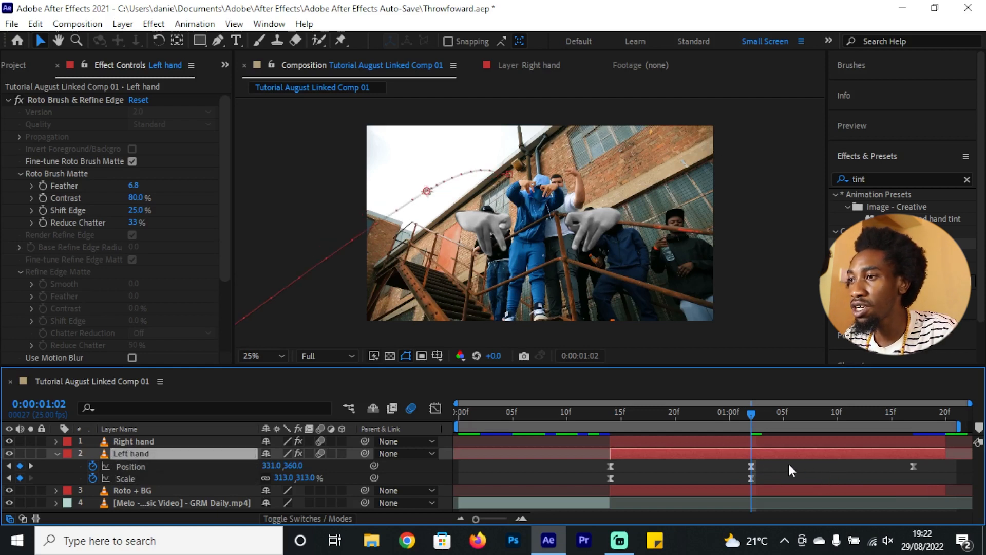
- Add Position and Scale keyframes to the Left hand layer at 0:00:01:08
click(774, 464)
drag(763, 410, 815, 420)
click(20, 465)
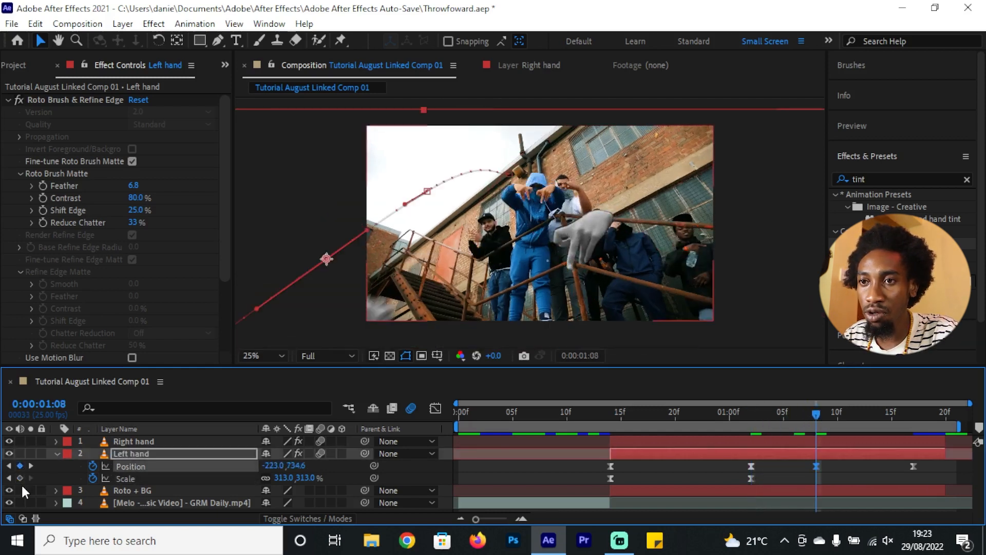
click(19, 478)
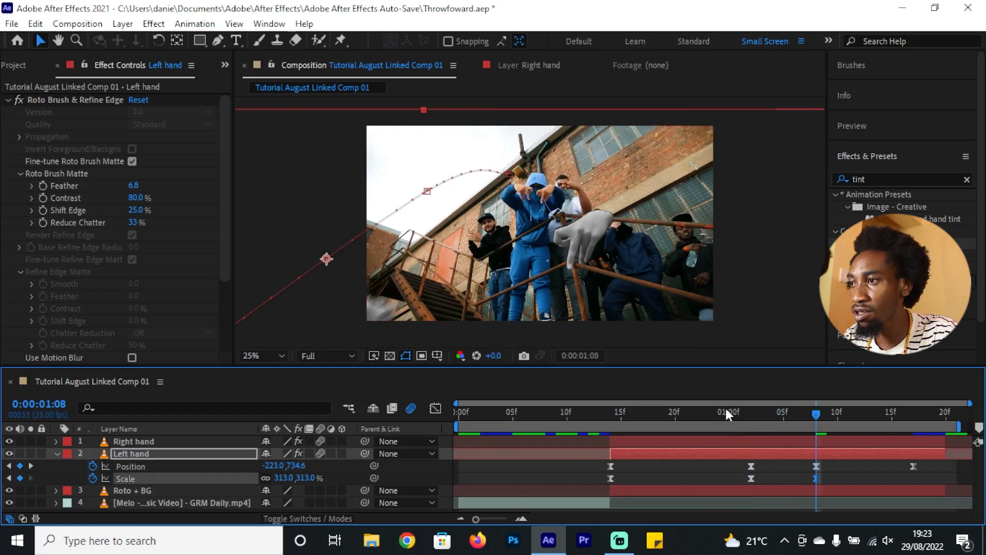
- Shift the Left hand's new Position and Scale keyframes to 0:00:01:09 to match the Right hand's, and collapse both layers' properties
click(752, 442)
key(u)
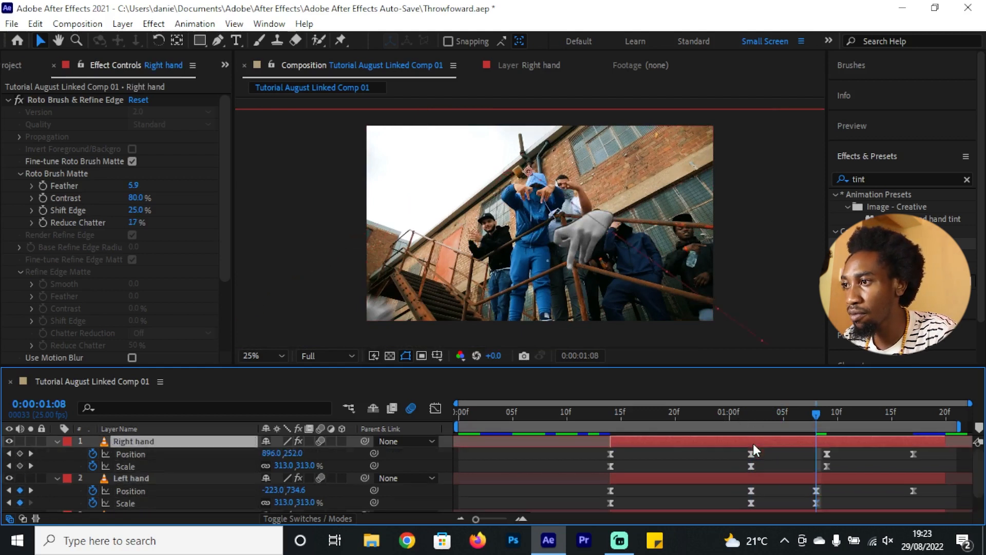
drag(818, 414, 828, 414)
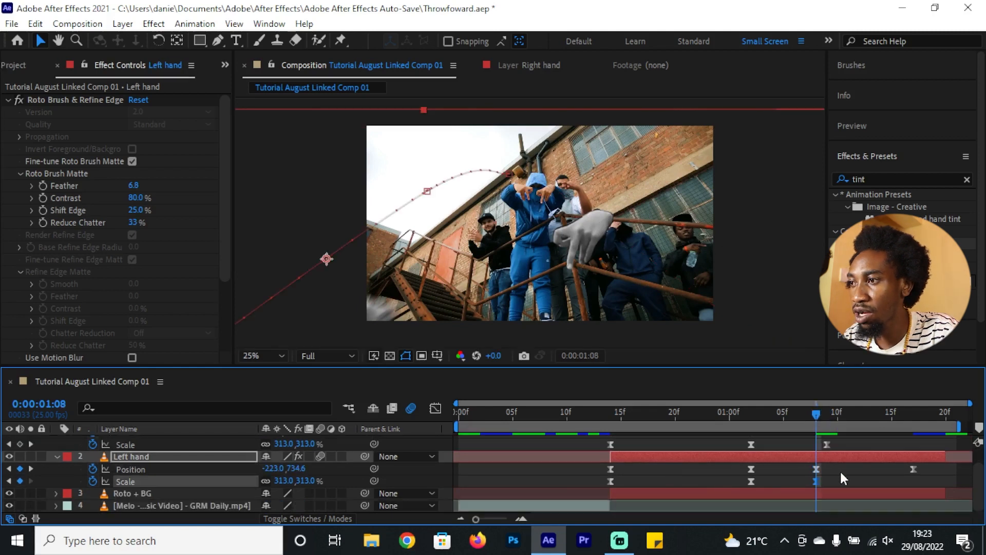
click(803, 476)
drag(803, 477, 827, 470)
scroll(833, 466, up, 2)
key(u)
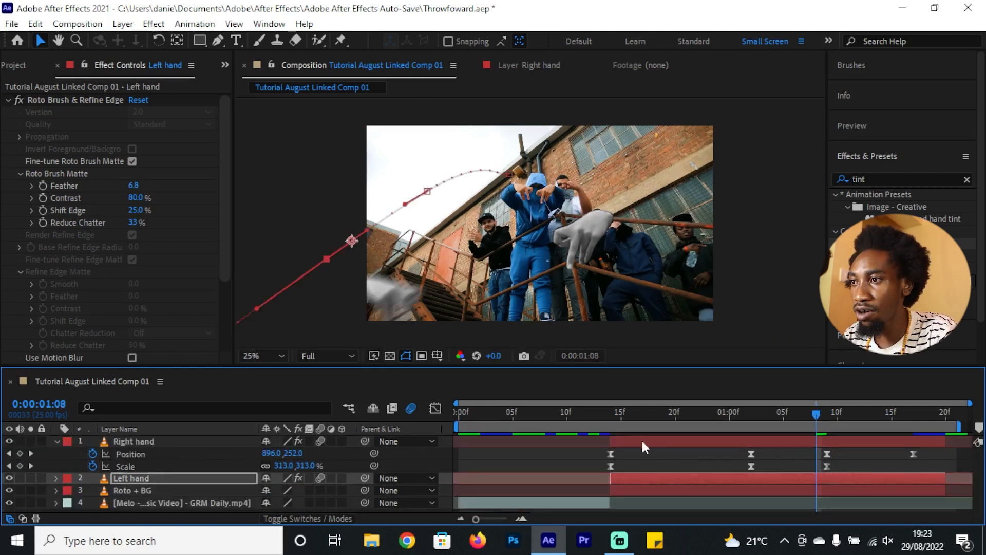
key(u)
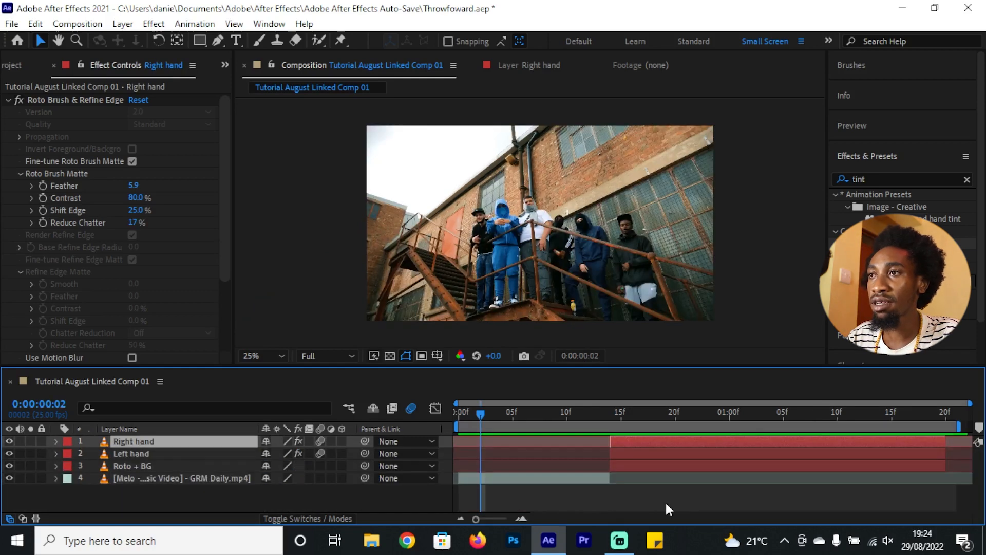
- Play back the revised composition and scrub through the whole hand throw to check the motion
key(space)
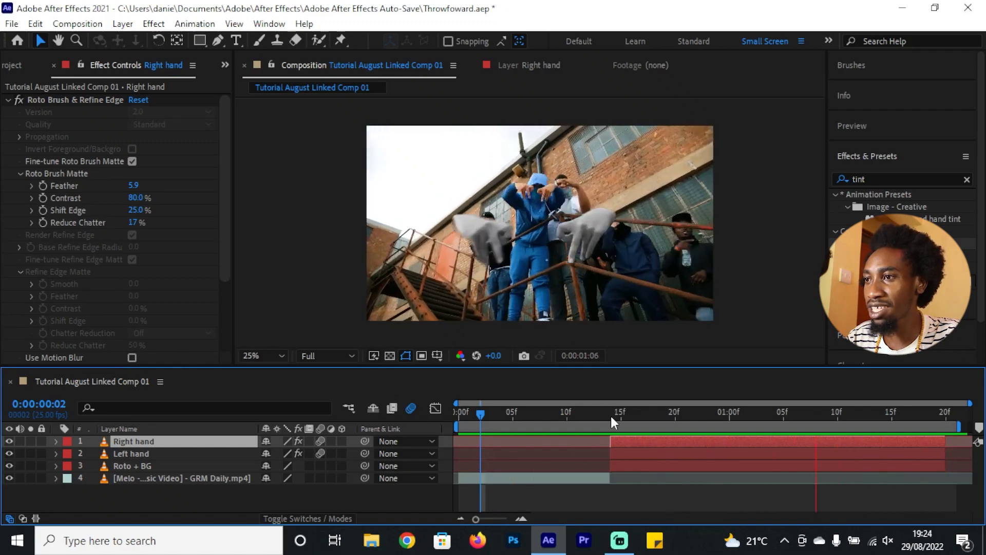
drag(611, 416, 512, 428)
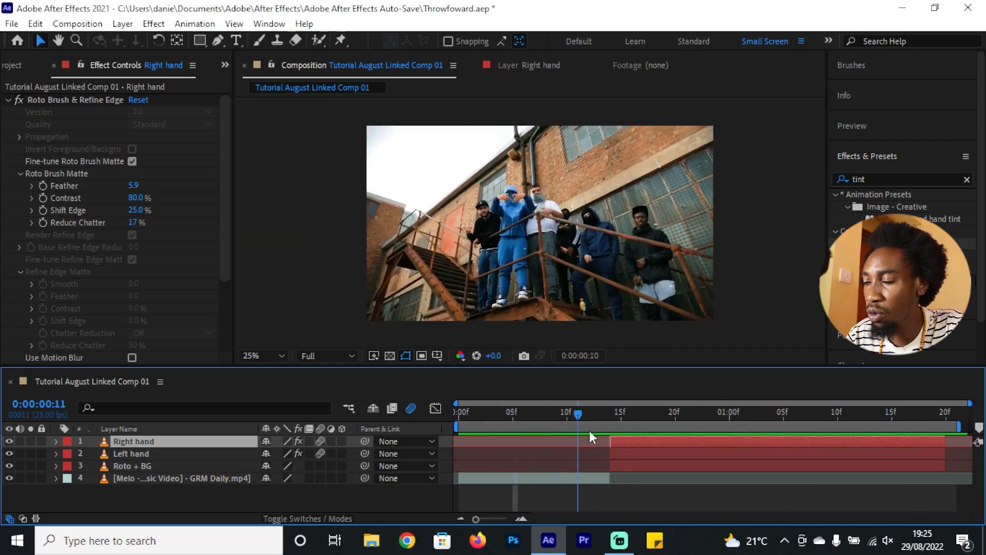
drag(590, 430, 677, 429)
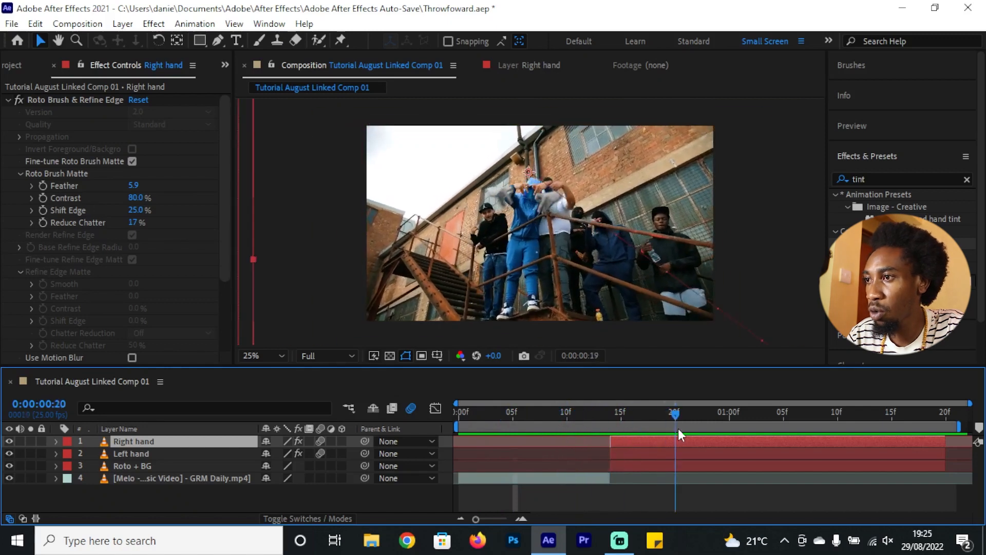
drag(769, 437, 814, 437)
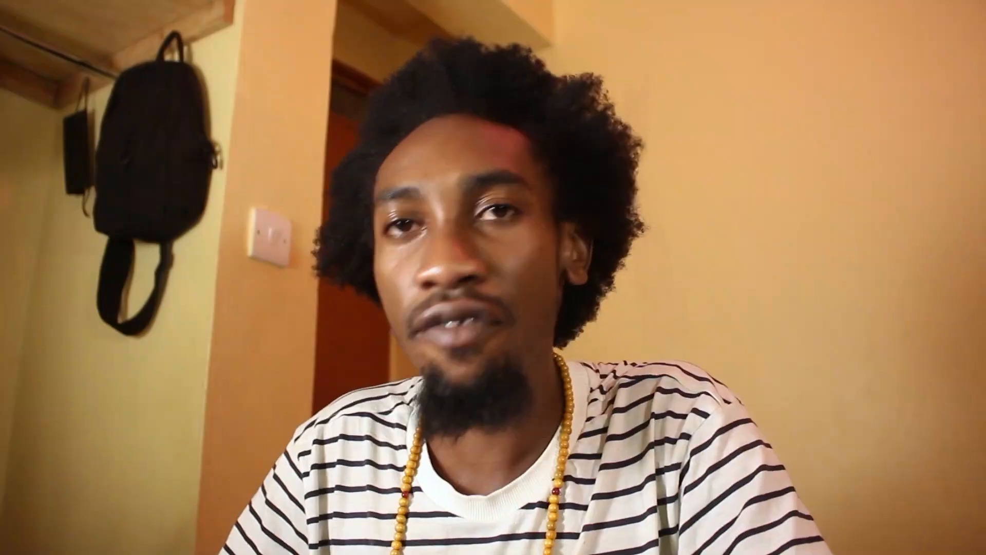